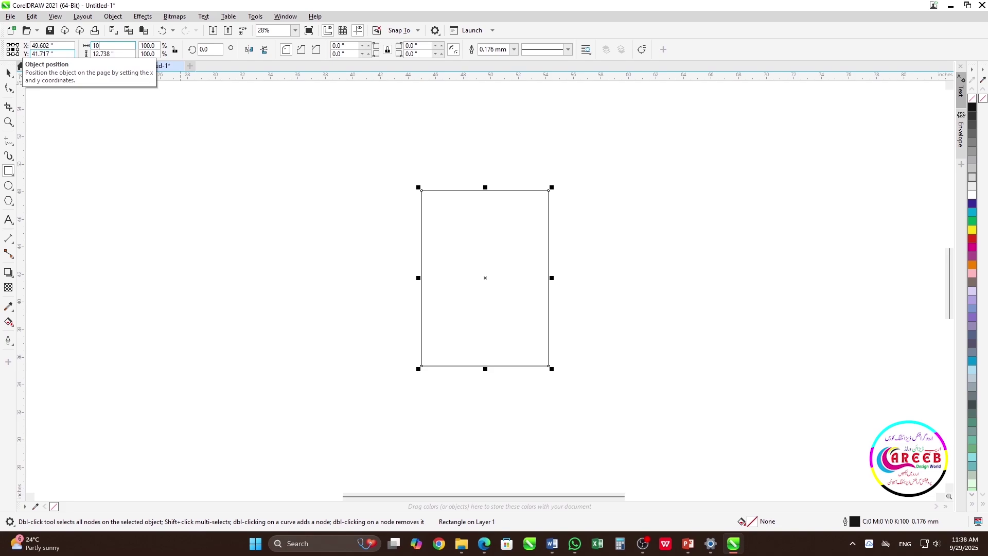
- Set the rectangle's size to 10 inches wide by 12 inches high
key("Tab")
type("1")
key("Return")
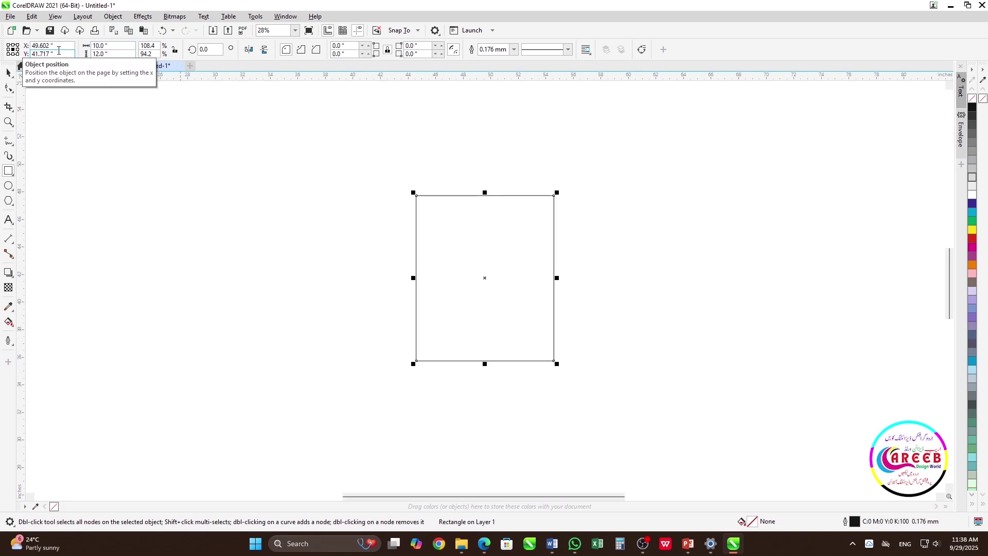
- Scallop the rectangle's two upper corners with a 5-inch radius each, leaving the lower corners square
left_click(303, 55)
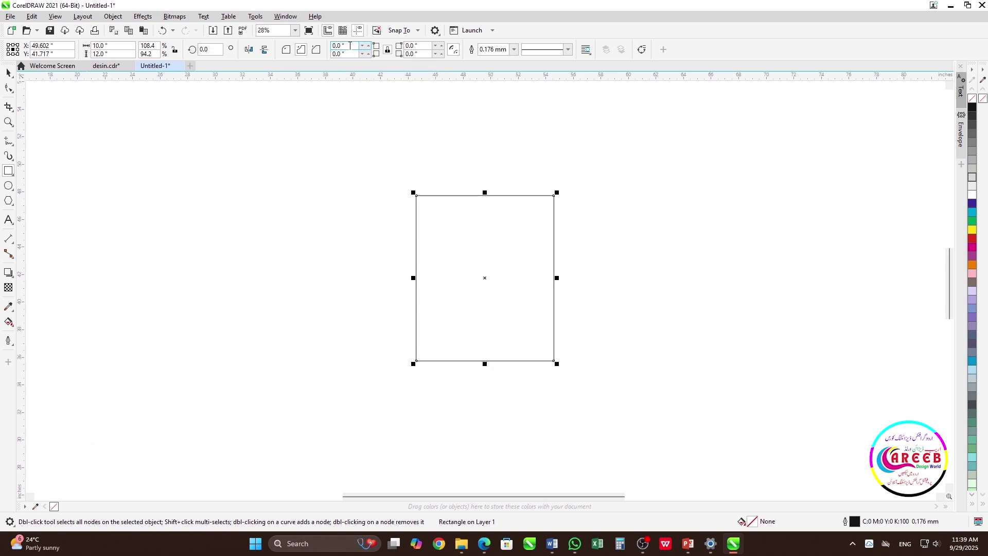
key("space")
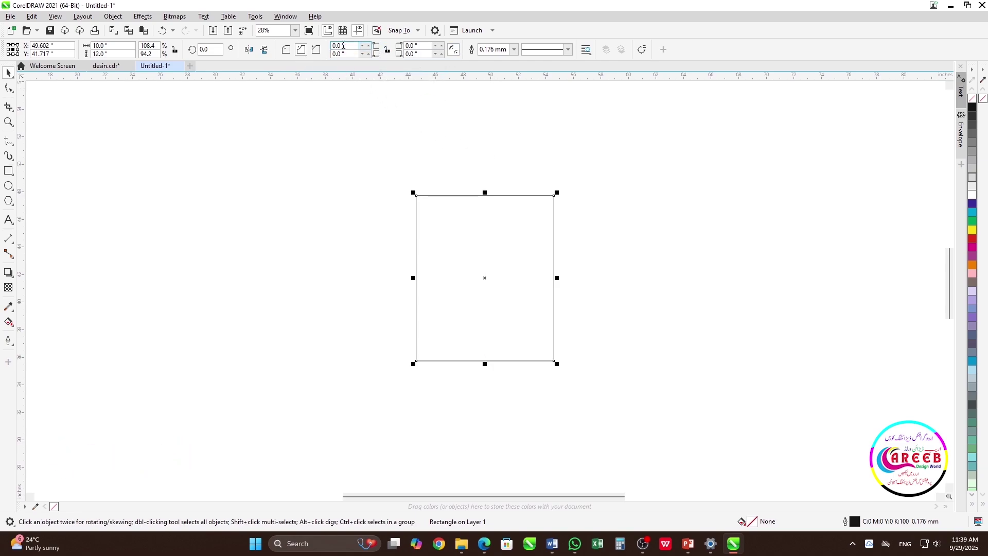
left_click(349, 47)
type("5")
key("Return")
left_click(418, 46)
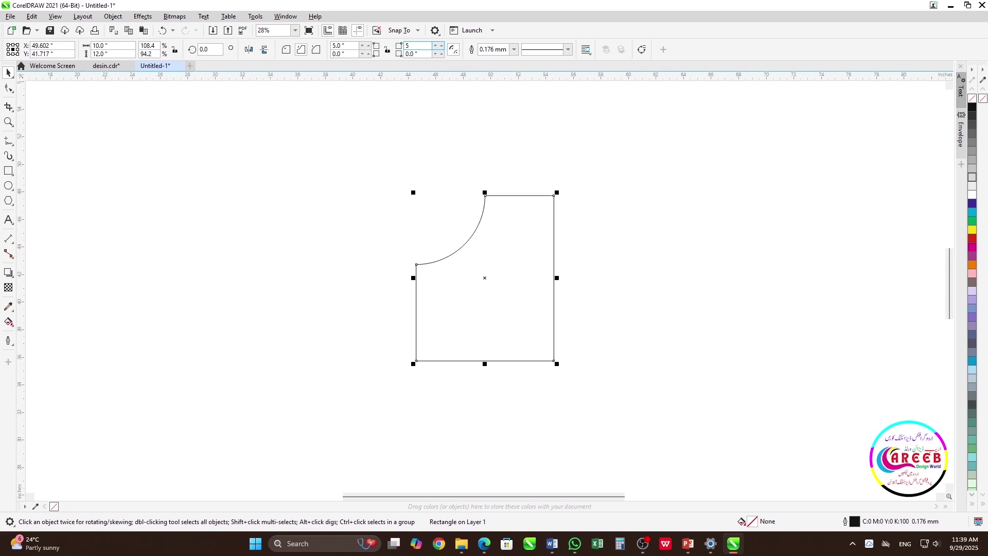
key("Return")
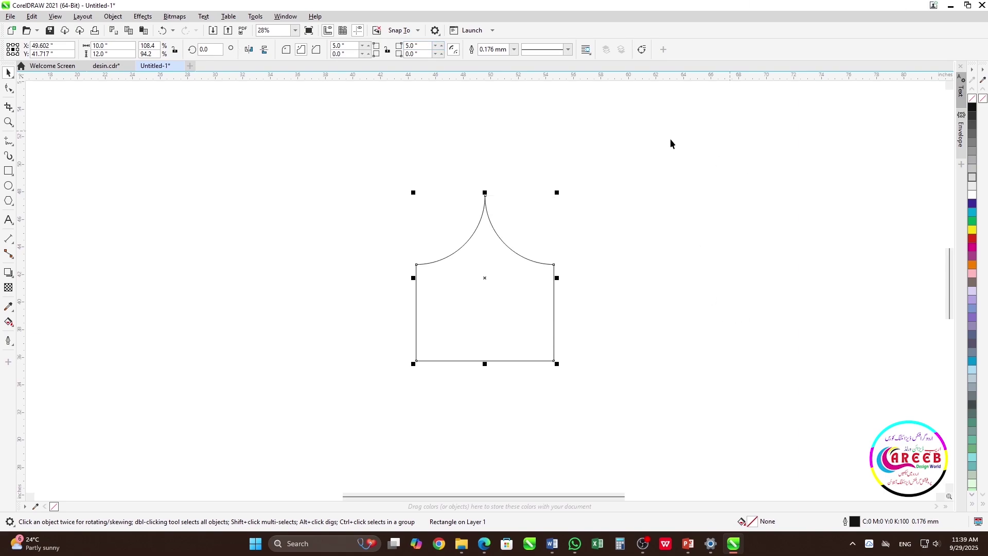
- Create a vertically mirrored copy of the scalloped shape directly below the original, sharing its bottom edge
left_click(548, 230)
left_click(505, 276)
scroll(490, 182, "down", 1)
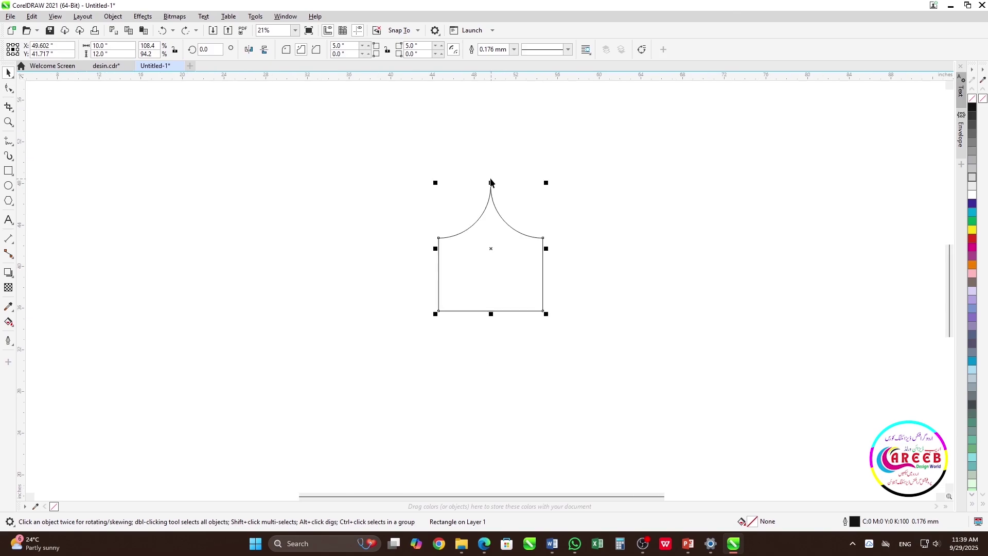
left_click_drag(490, 183, 481, 353)
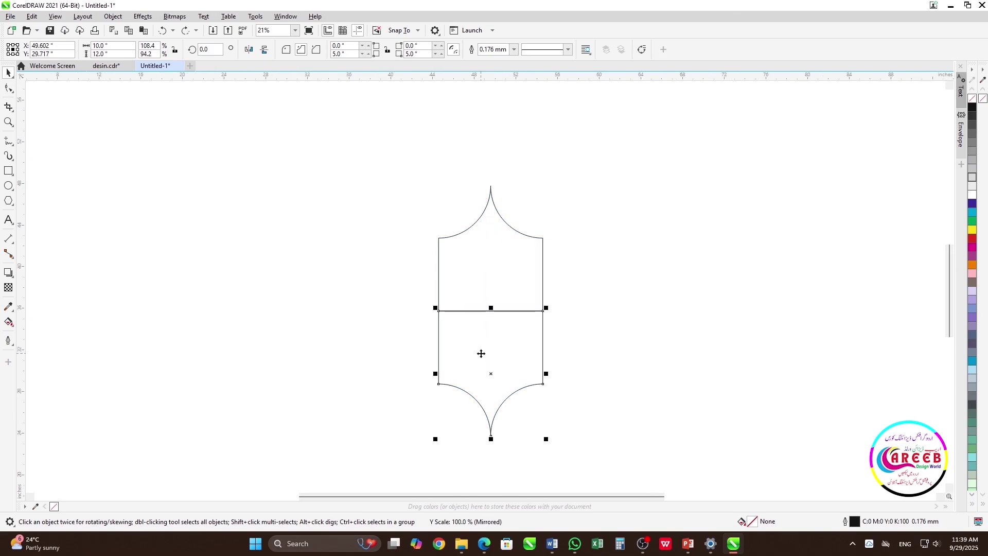
right_click(481, 354)
- Weld the original scalloped shape and its mirrored copy into a single outline
left_click(462, 279)
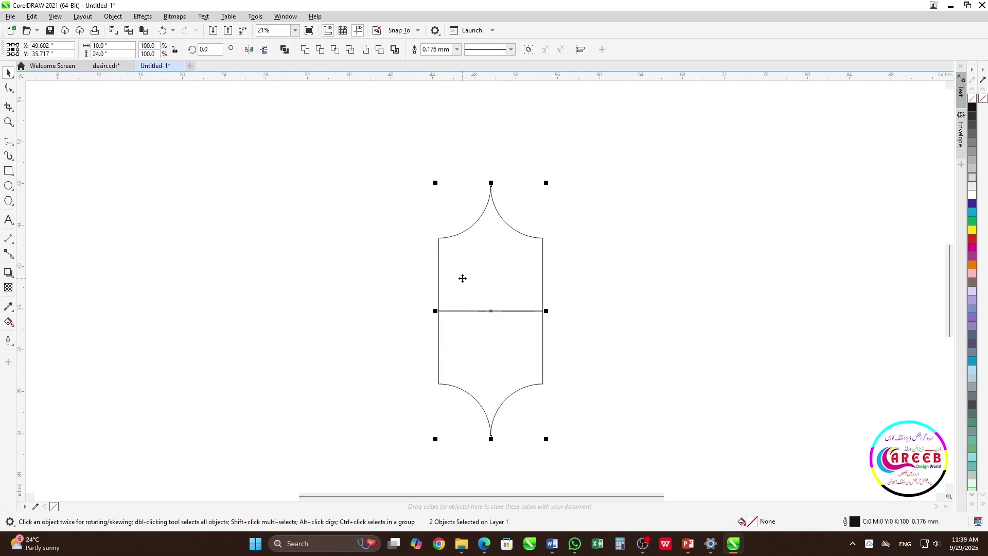
left_click(306, 51)
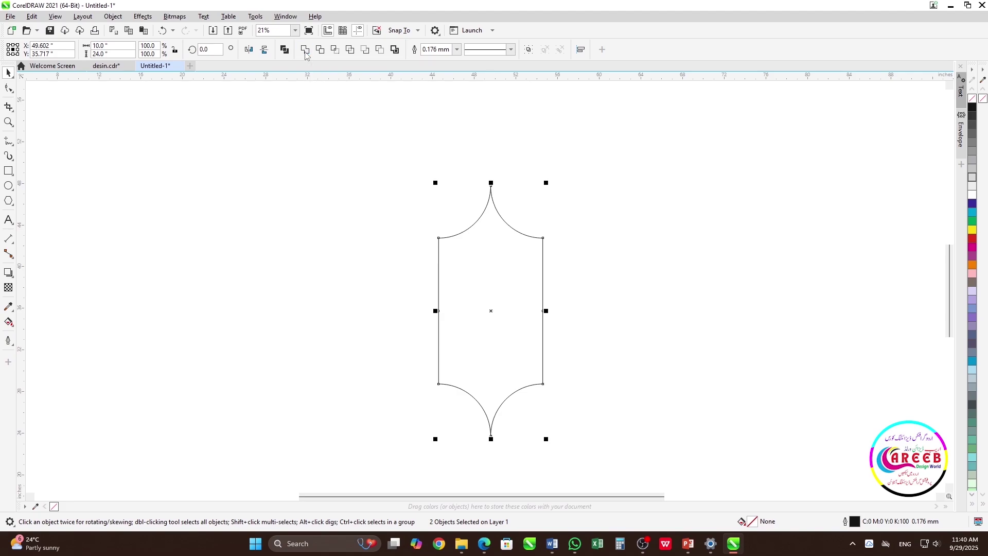
left_click(596, 337)
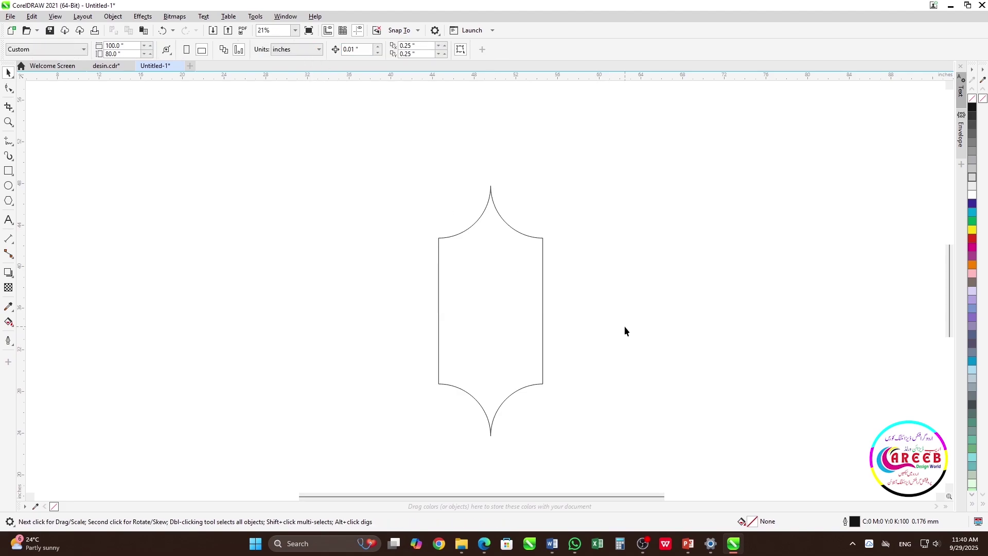
- Draw a rectangle across the middle of the welded shape and size it 12 inches wide by 10 inches high
left_click(9, 171)
left_click_drag(387, 269, 604, 365)
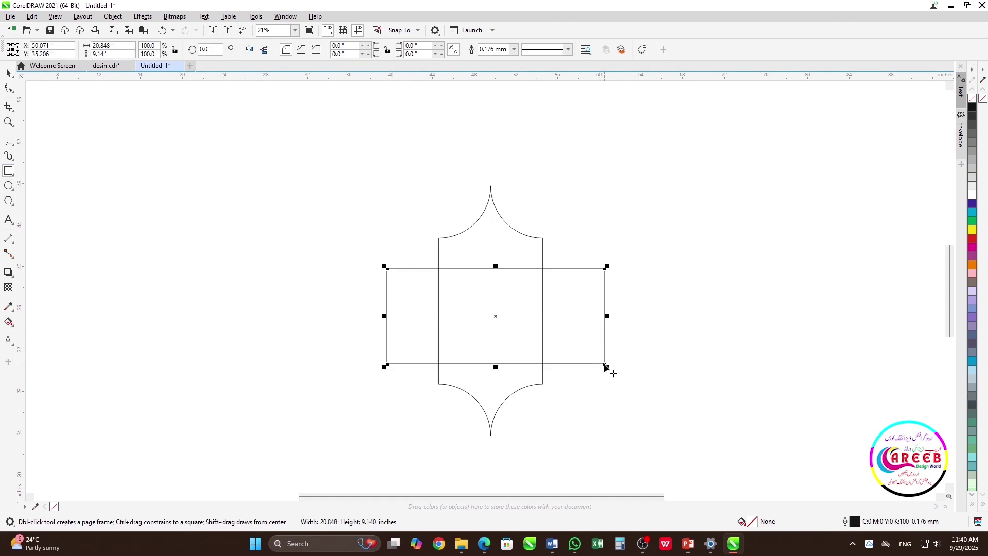
double_click(123, 47)
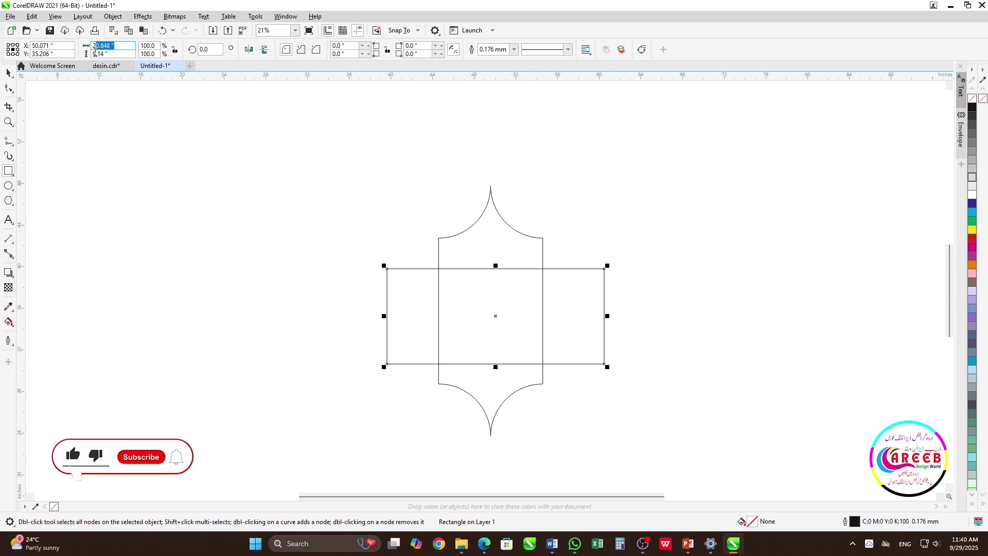
type("12")
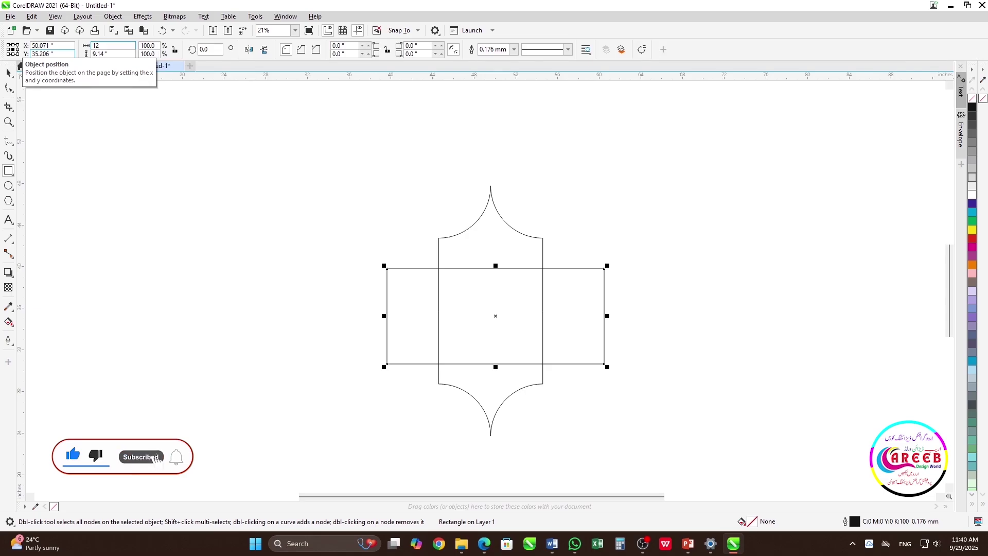
key("Tab")
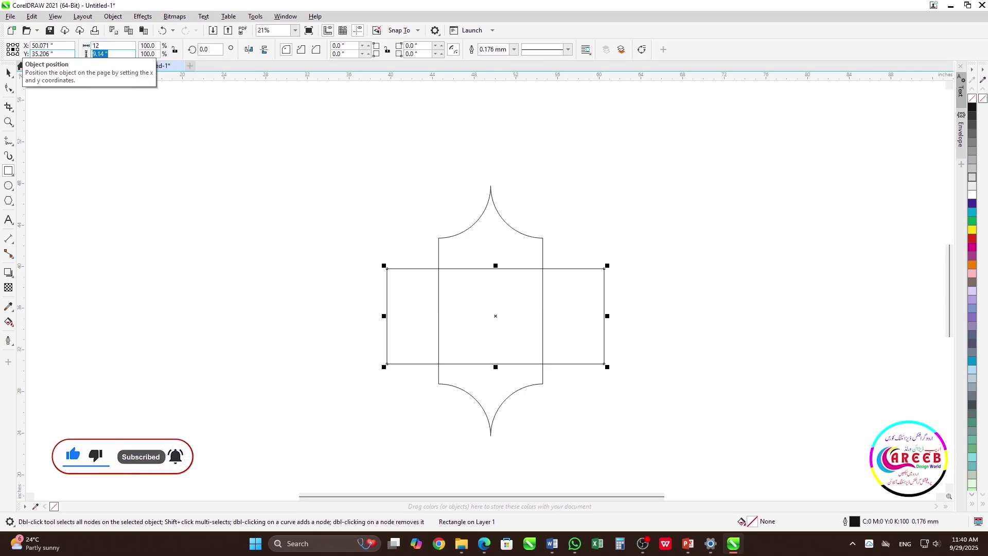
type("10")
key("Return")
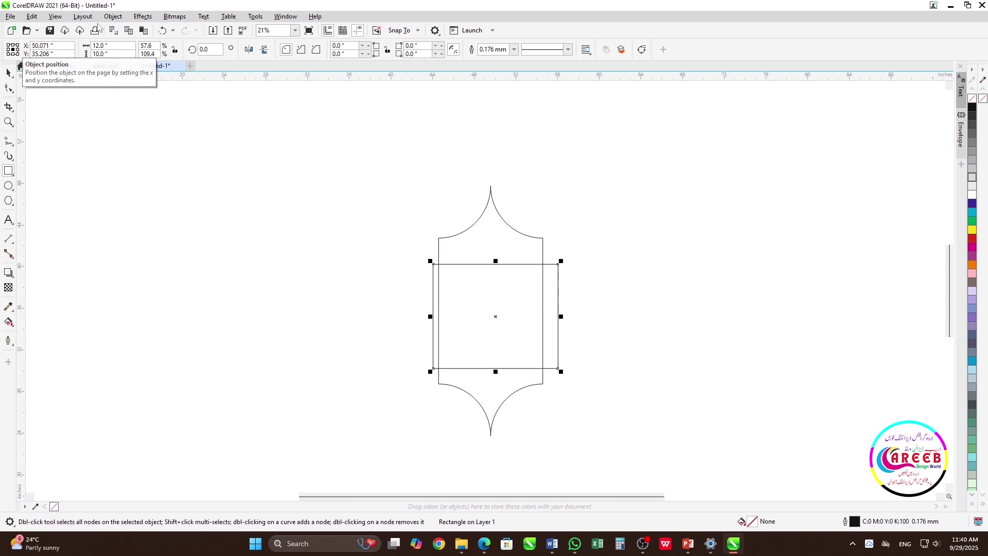
- Align the rectangle and the welded shape on a common vertical centerline
key("space")
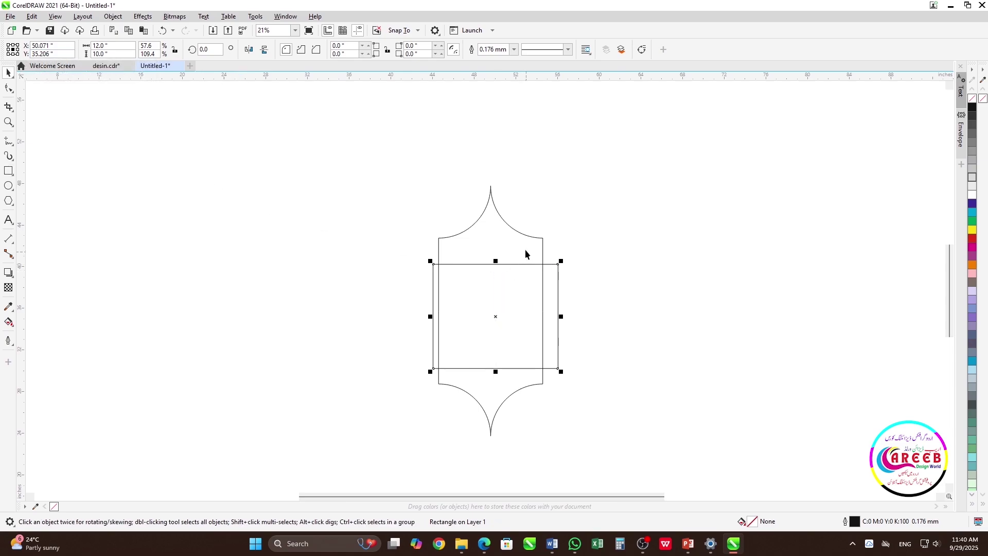
key("ctrl+a")
key("c")
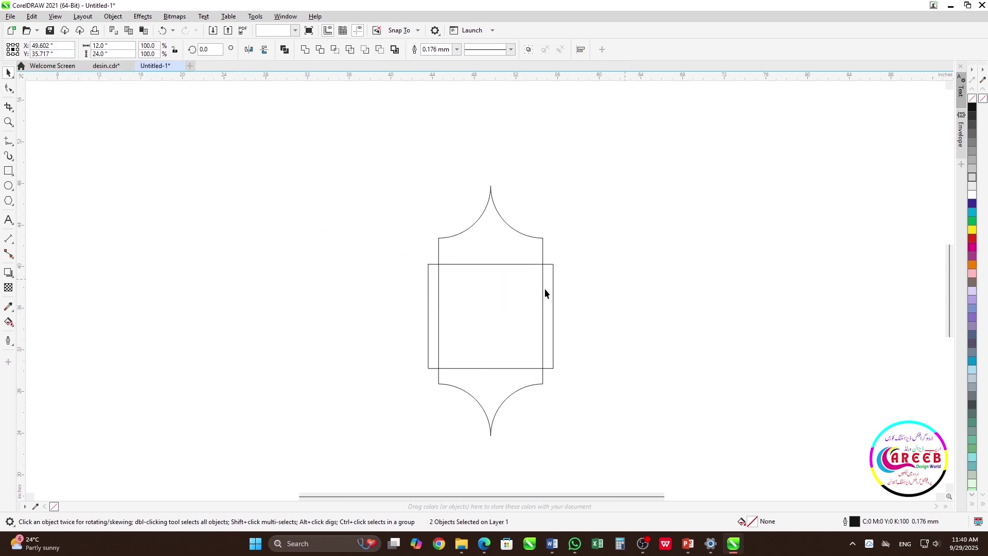
- Set the crossing rectangle's width to 20 inches and align it with the middle of the welded shape's height
left_click(555, 284)
left_click(551, 283)
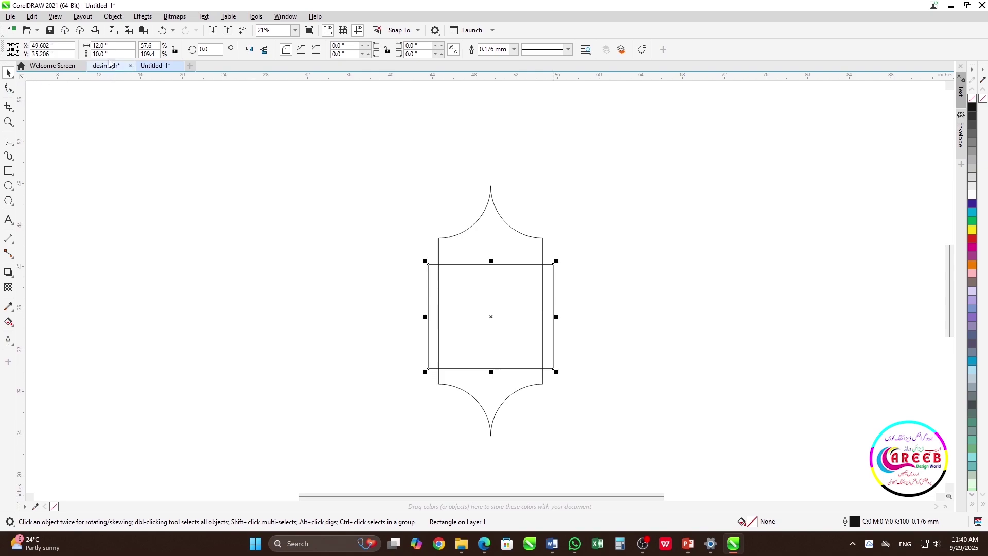
double_click(103, 46)
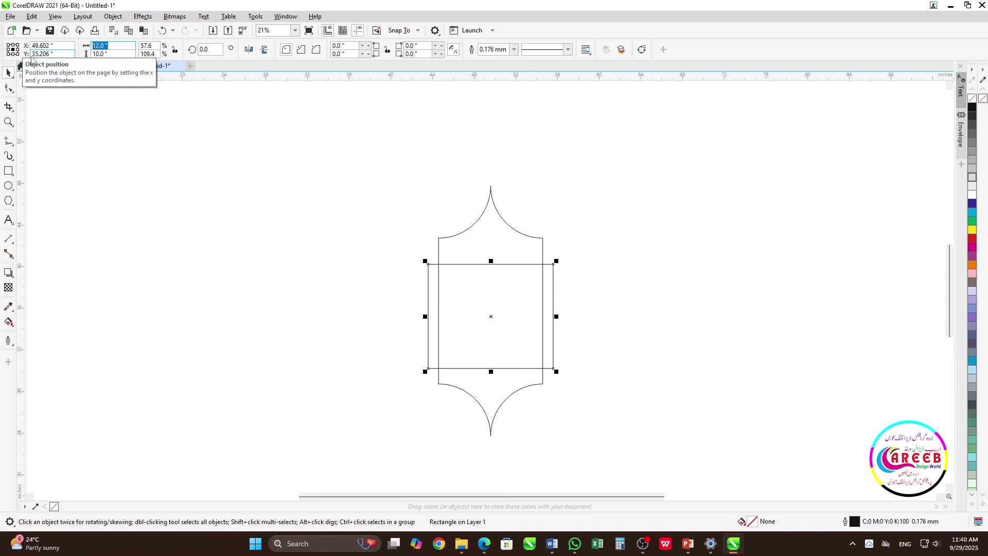
type("20")
key("Return")
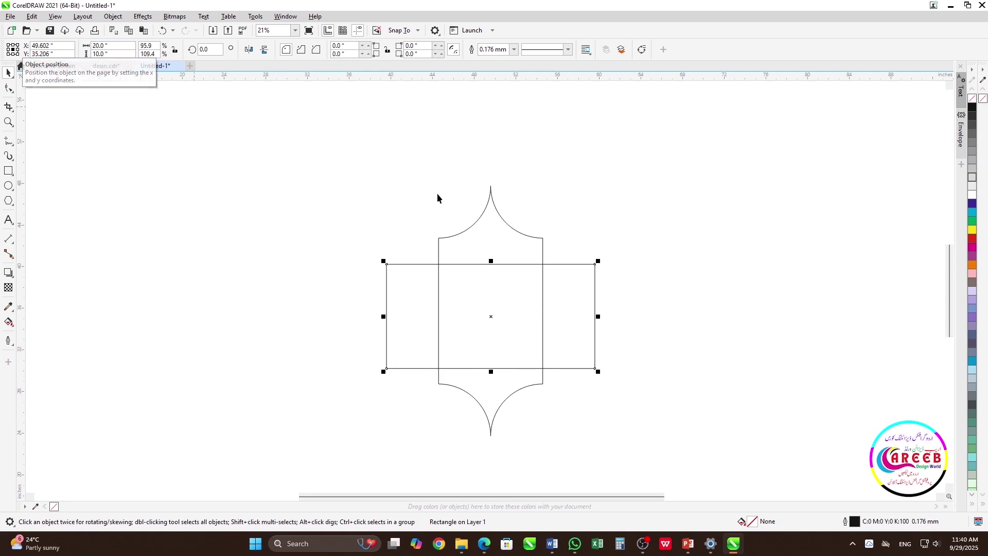
left_click(517, 249, "shift")
key("e")
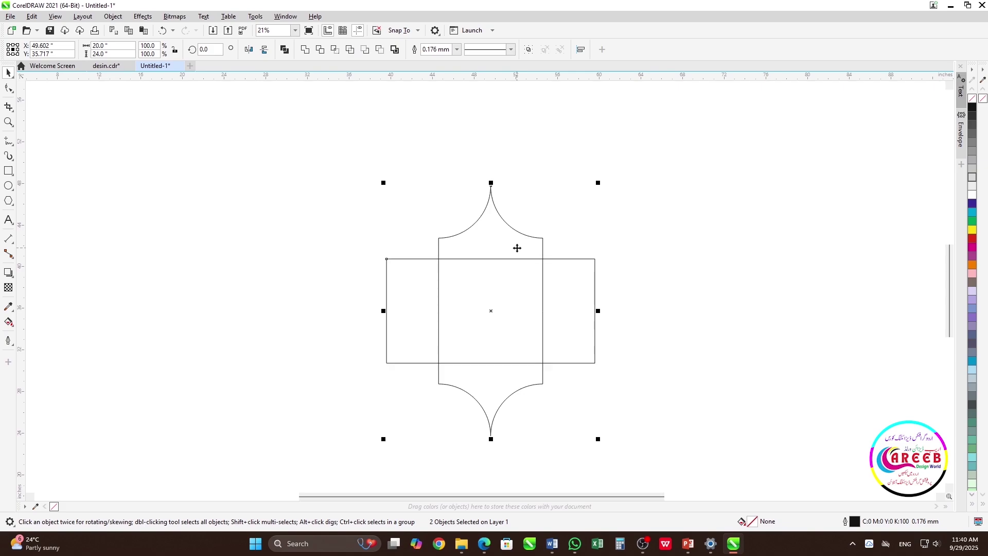
- Round all four corners of the wide rectangle together with a 20-inch corner radius
left_click(595, 297)
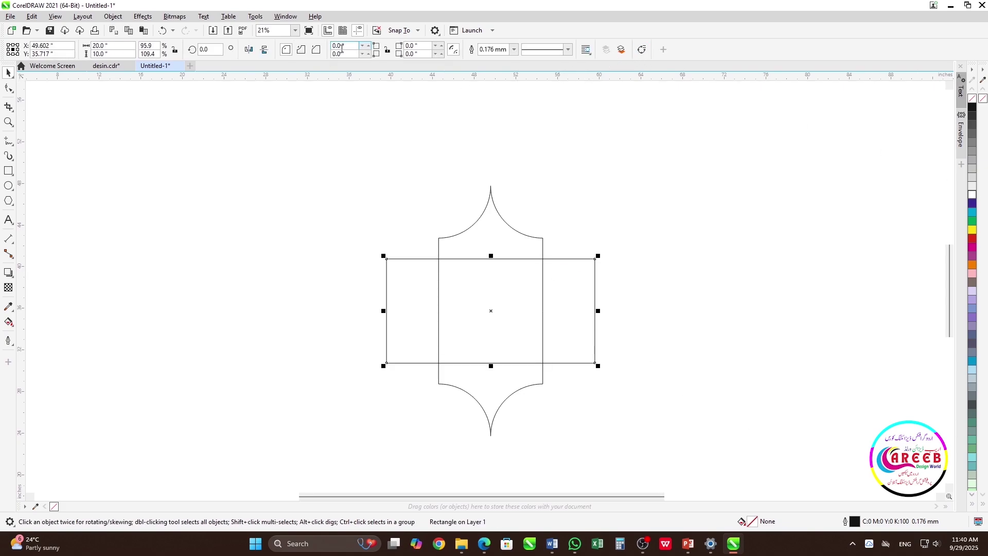
left_click(388, 49)
left_click(305, 52)
type("20")
key("Return")
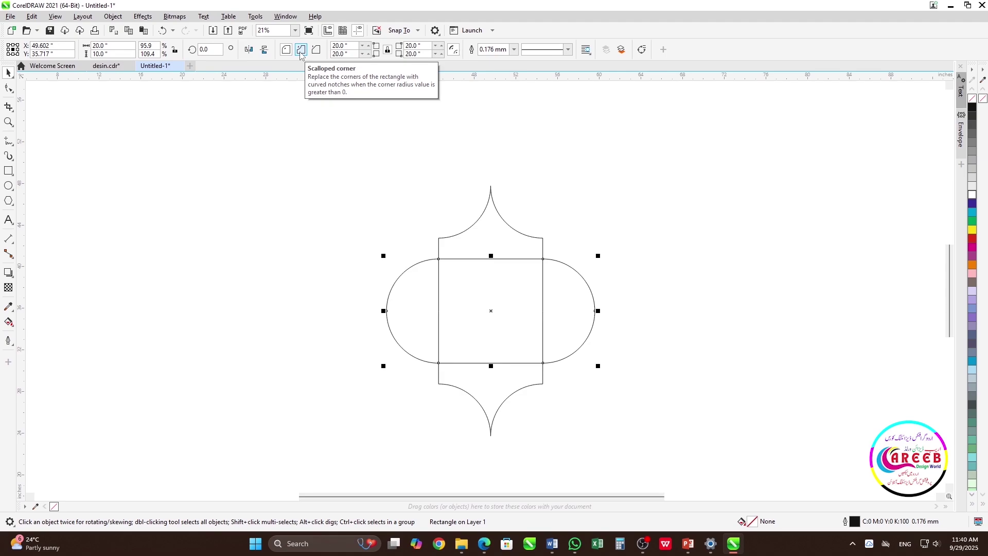
- Fill both the rounded rectangle and the pointed shape with black
left_click(523, 242, "shift")
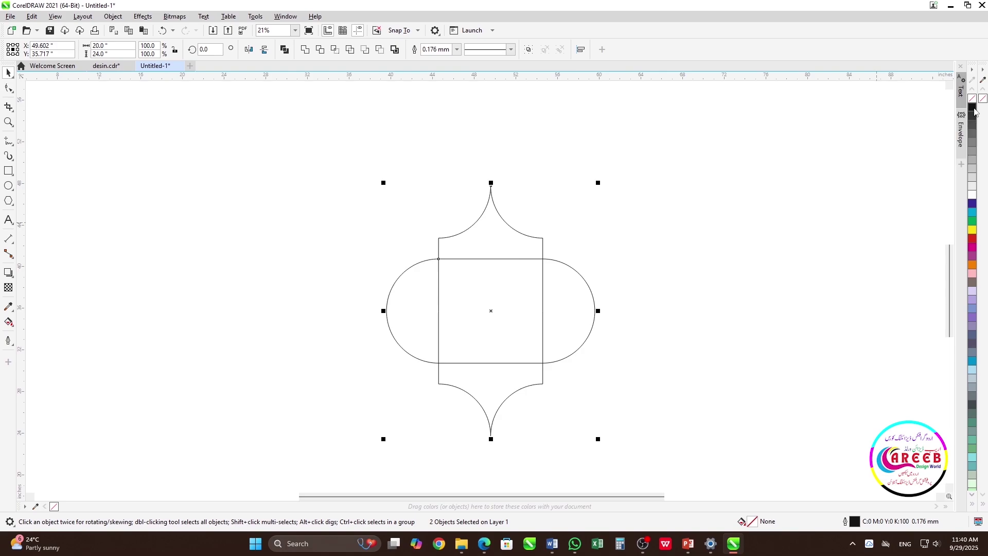
left_click(973, 108)
left_click(632, 298)
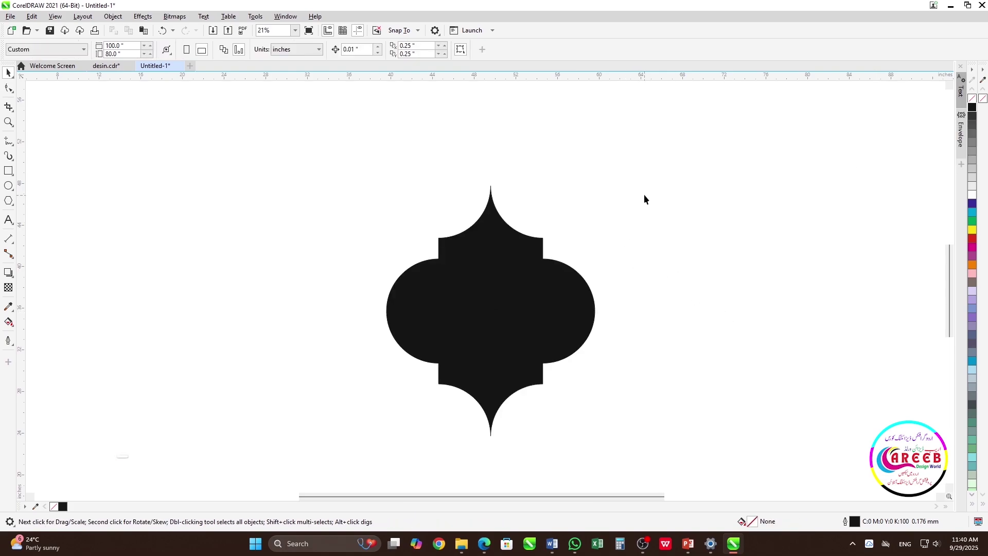
- Weld the two black shapes into one ornamental silhouette
left_click_drag(644, 175, 309, 465)
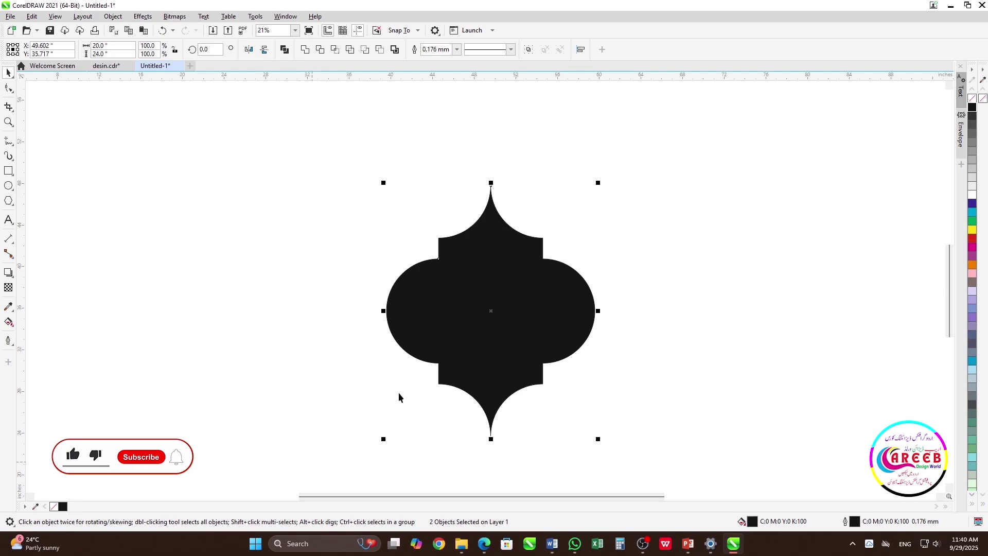
left_click(305, 49)
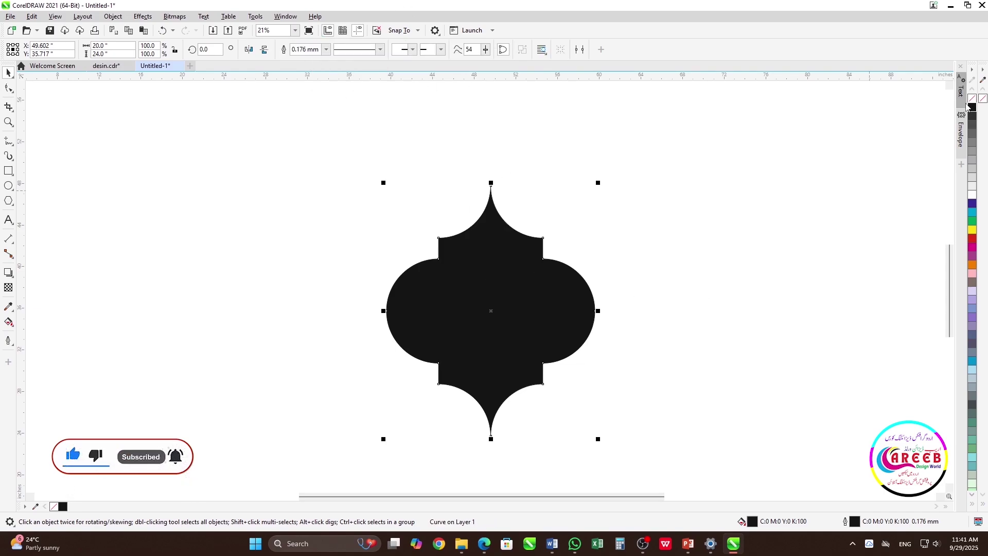
left_click(685, 165)
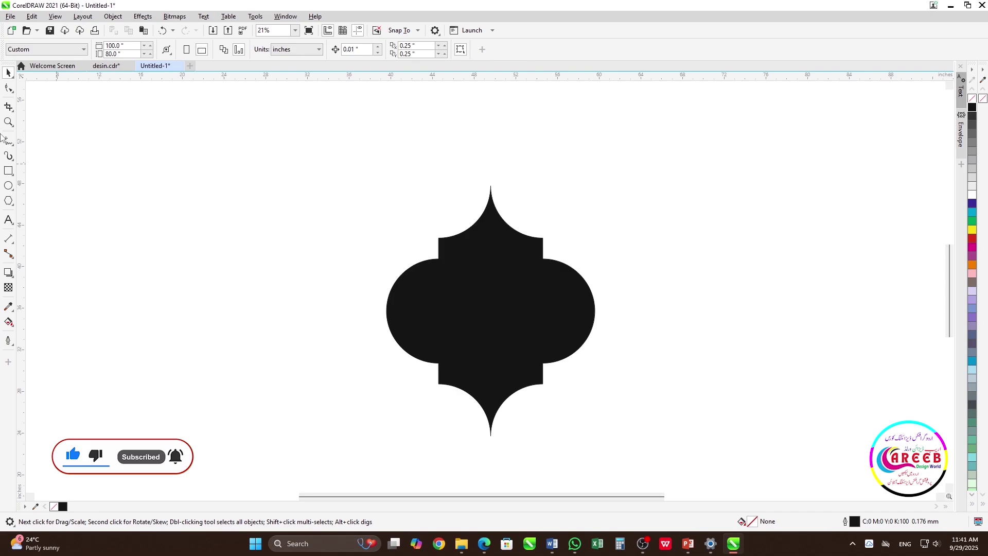
- Draw a rectangle of about 26.1 by 26.4 inches around the black ornament and center it on the page
left_click(8, 170)
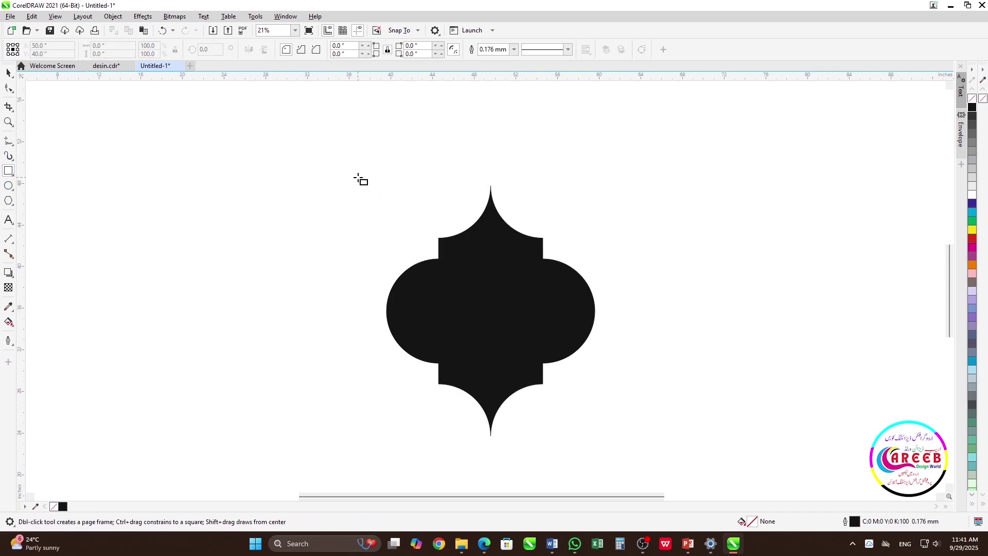
left_click_drag(355, 175, 628, 451)
key("space")
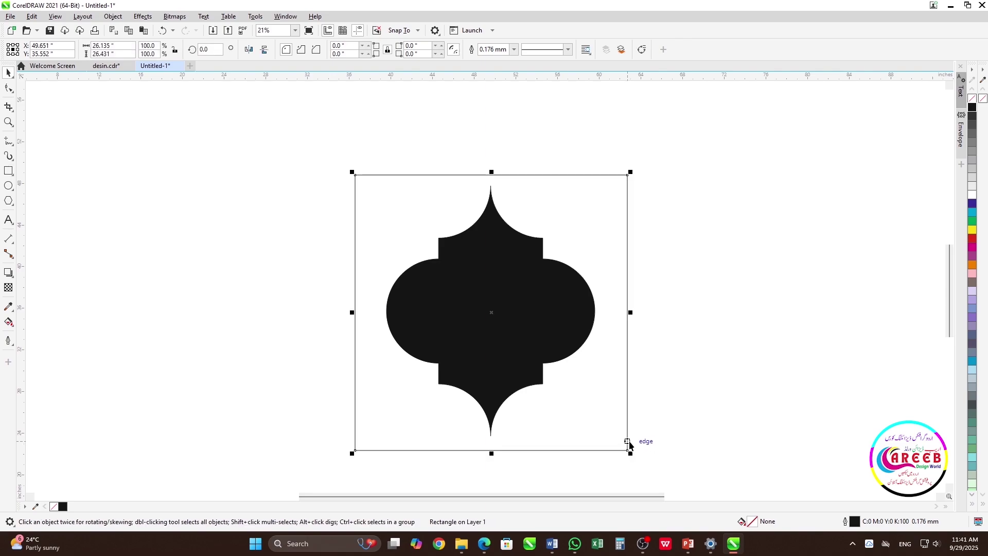
key("p")
left_click(708, 225)
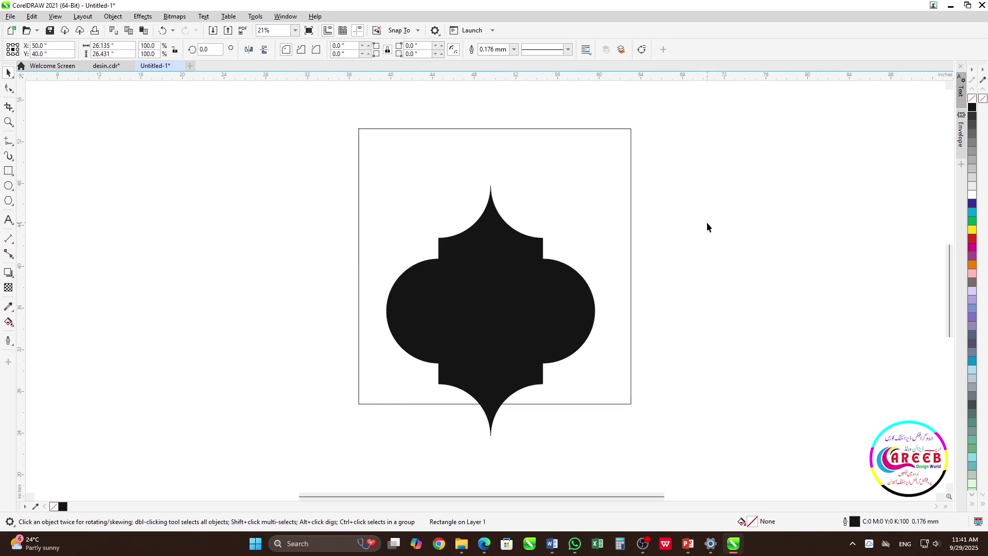
- Center the black ornament on the page so that it sits in the middle of the surrounding rectangle
left_click_drag(691, 168, 289, 449)
key("p")
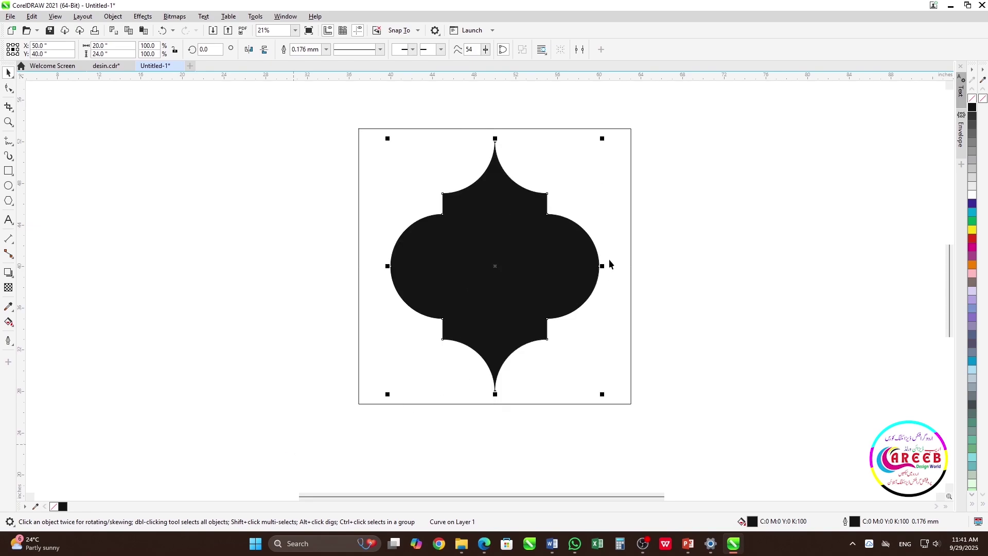
left_click(615, 222, "shift")
left_click(684, 197)
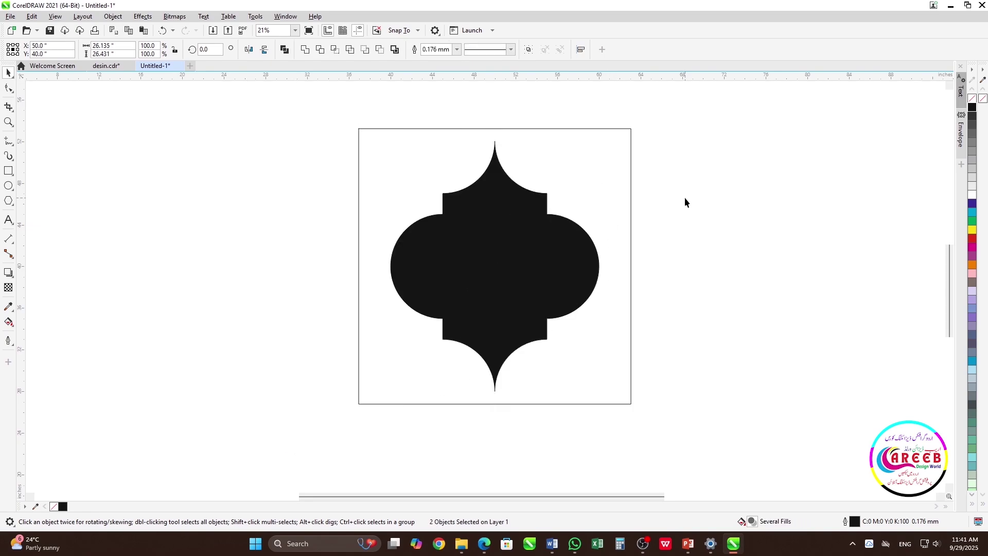
left_click(521, 252)
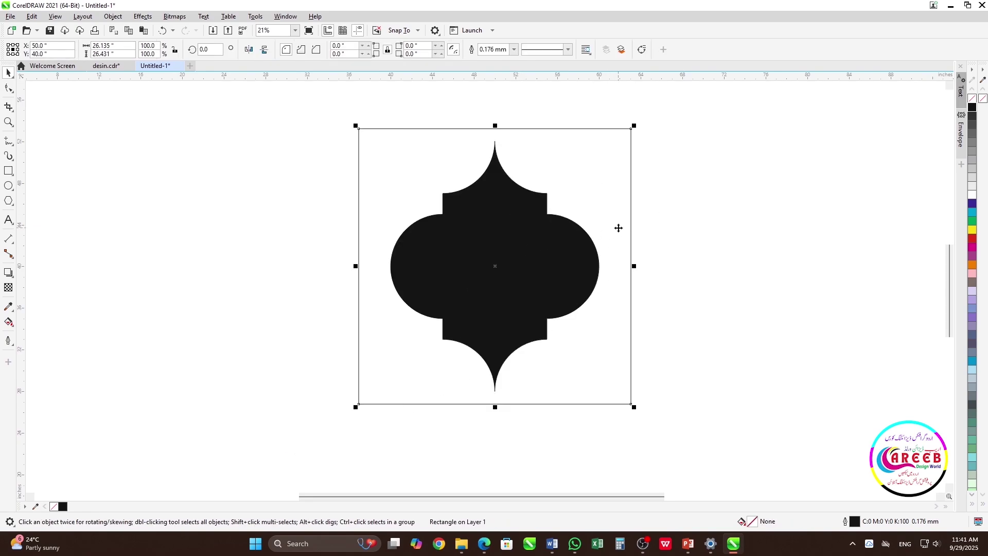
left_click(665, 206)
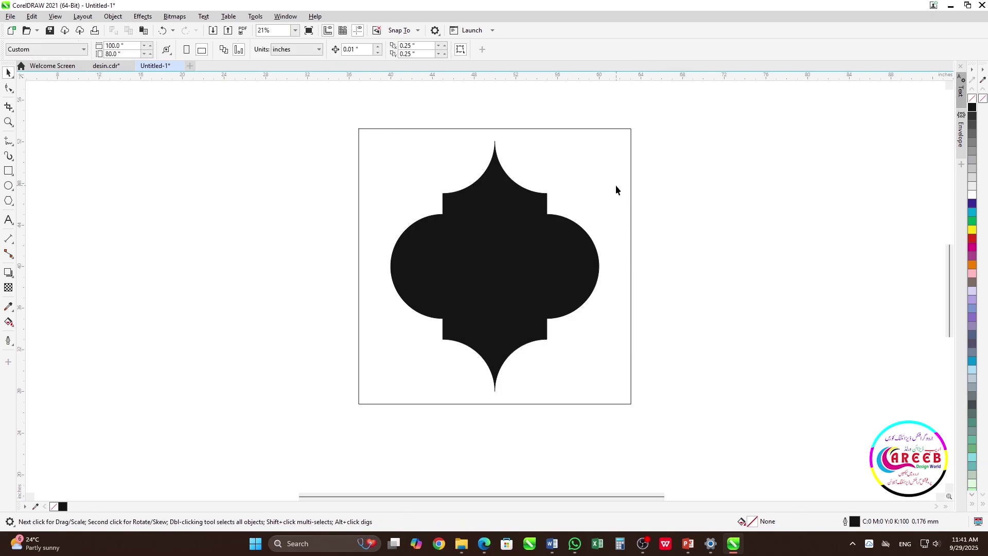
- Fill the ornament in the middle with white and the surrounding rectangle with black
left_click(541, 240)
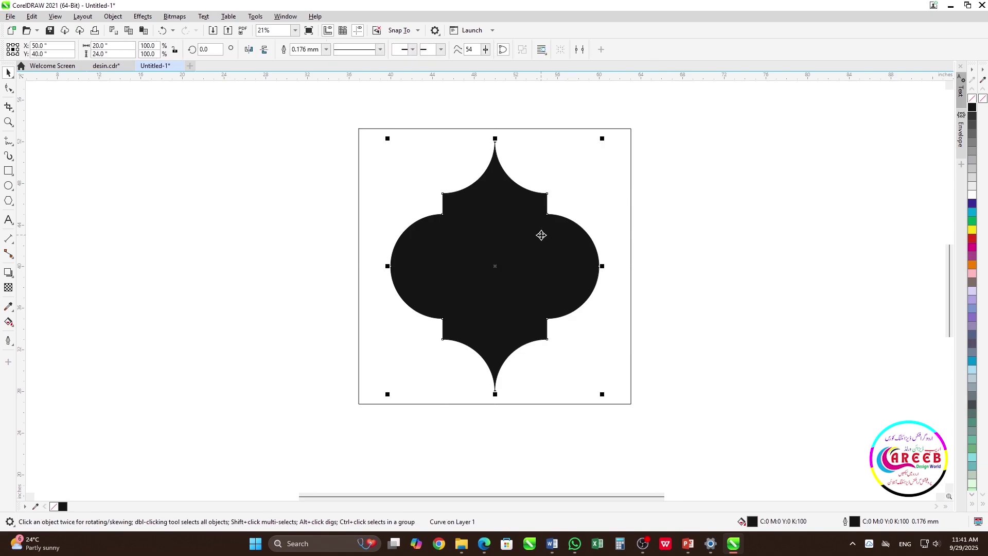
left_click(973, 195)
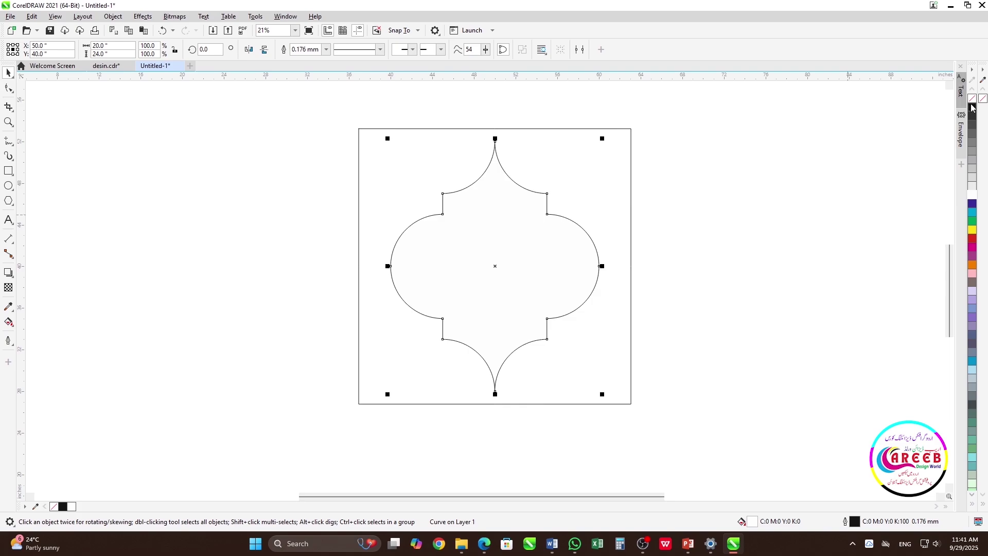
left_click(629, 191)
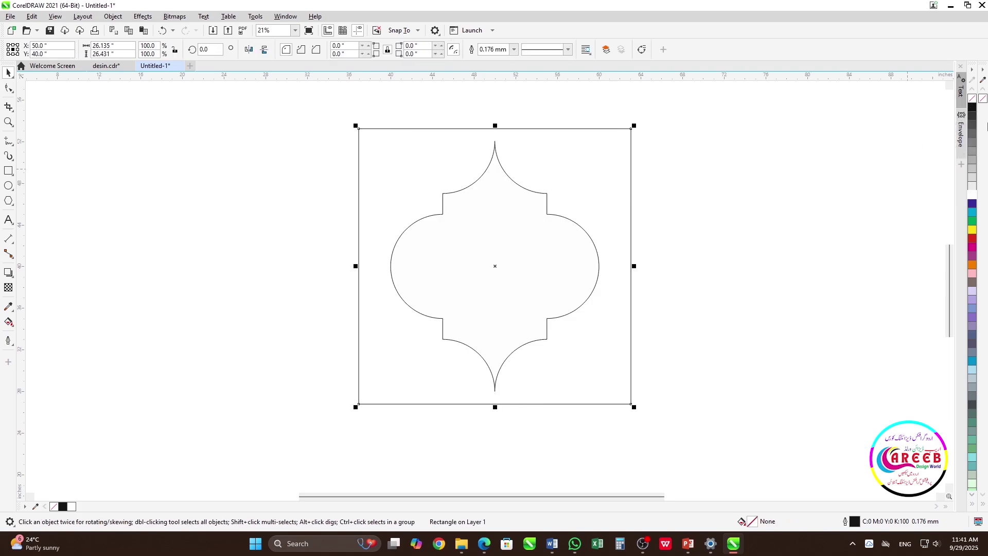
left_click(973, 108)
left_click(713, 237)
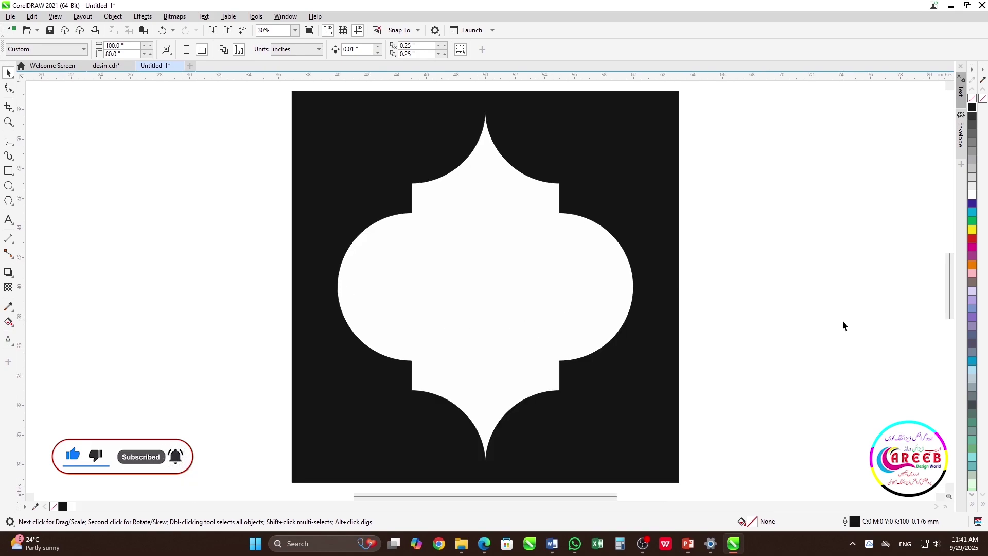
- Place a copy of the white ornament about 25 inches to the right, beside the black square, and fill the copy with black
scroll(485, 286, "down", 2)
scroll(486, 288, "down", 1)
left_click(487, 270)
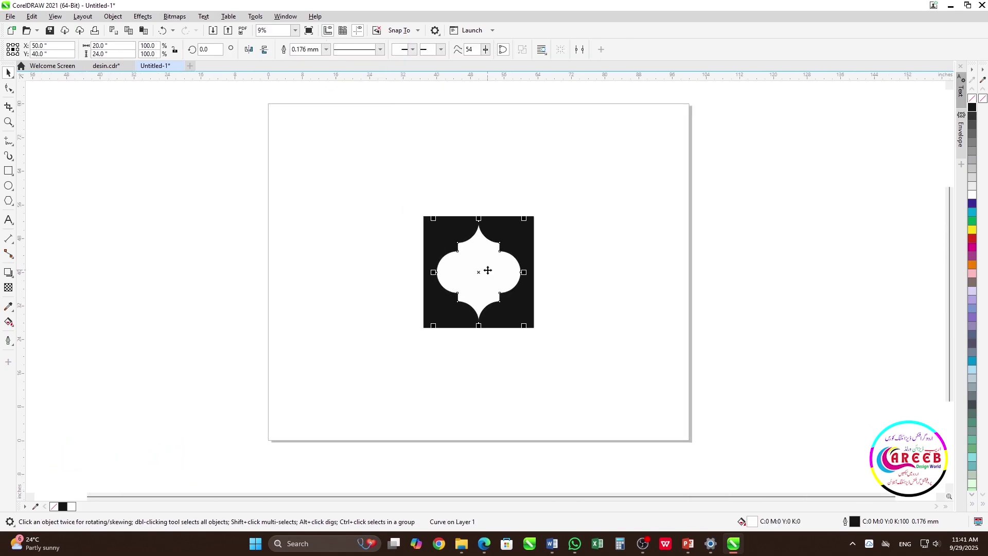
left_click_drag(487, 271, 592, 272)
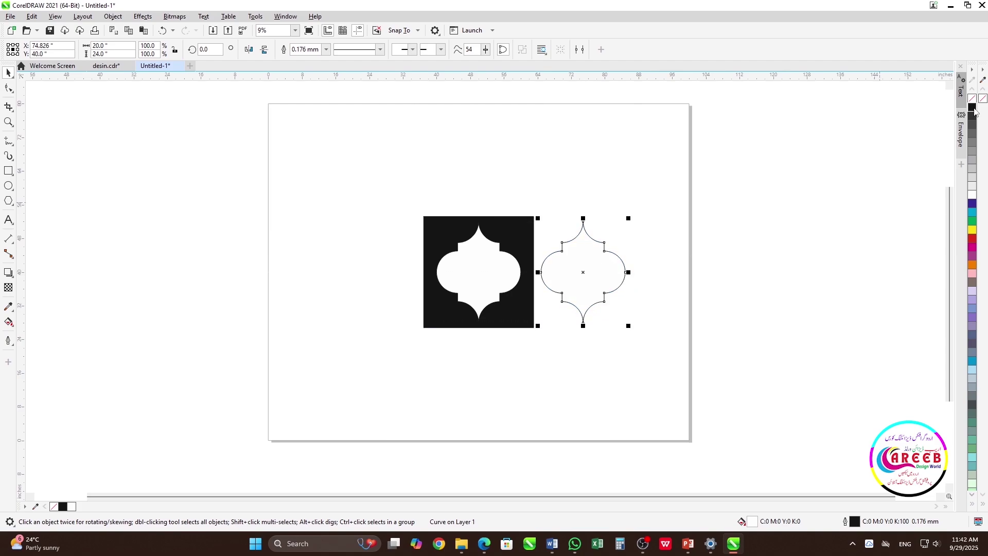
left_click(973, 107)
left_click(712, 254)
- Shift the shapes left, place another copy of the ornament right of the black one and fill it with white
scroll(485, 286, "up", 1)
scroll(485, 286, "up", 2)
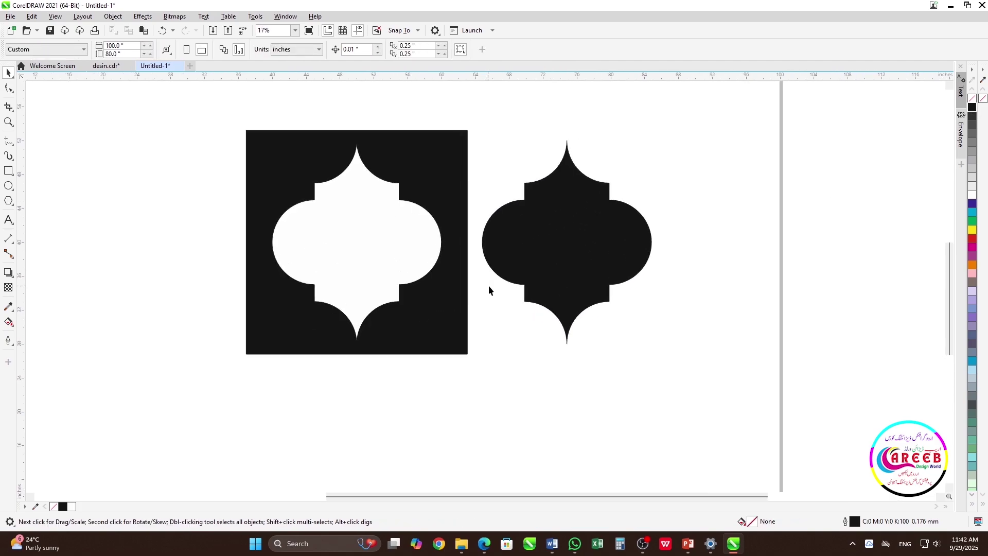
left_click(583, 264)
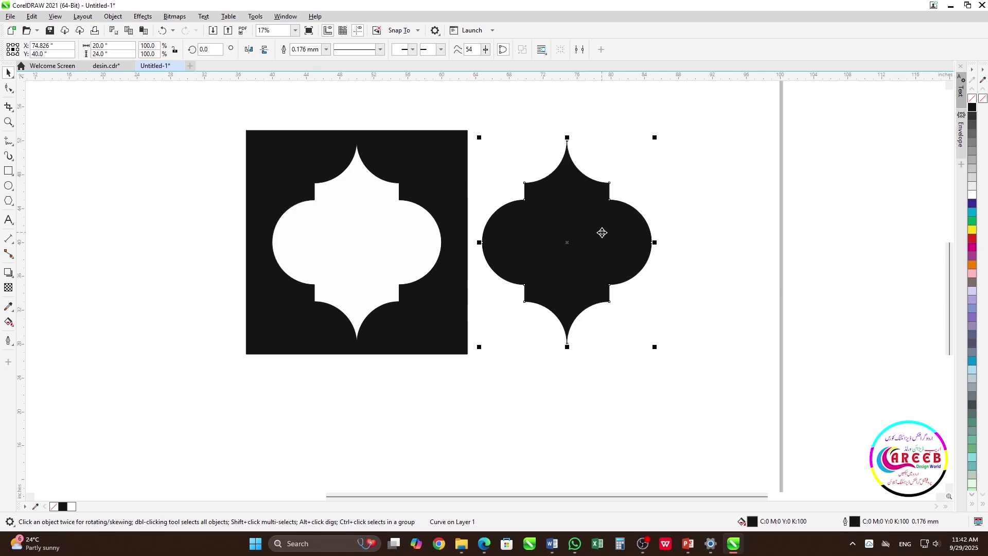
scroll(481, 282, "down", 2)
left_click_drag(652, 212, 193, 436)
mouse_move(487, 307)
left_mouse_down()
mouse_move(390, 310)
mouse_move(392, 299)
mouse_move(481, 301)
left_mouse_up()
left_click(444, 320)
scroll(481, 300, "up", 3)
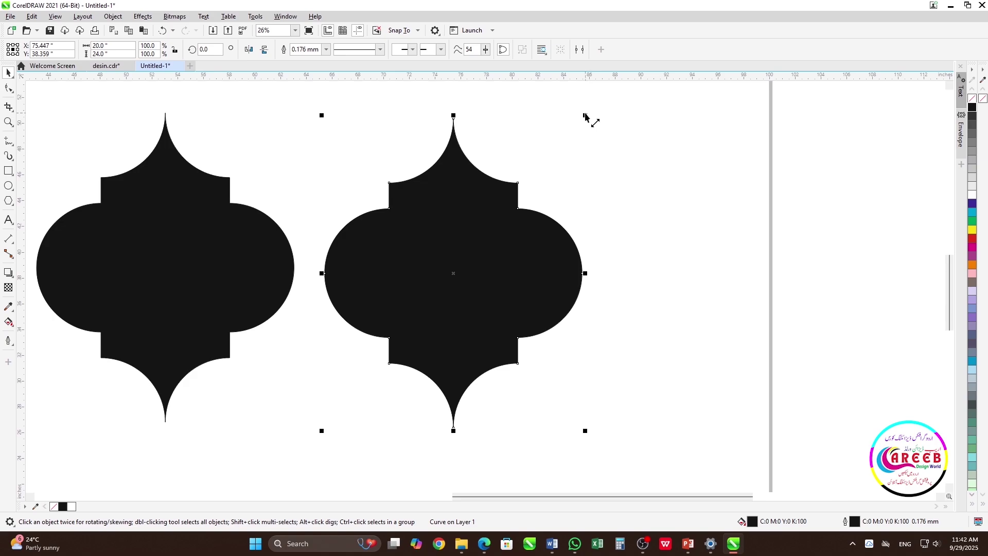
left_click(973, 195)
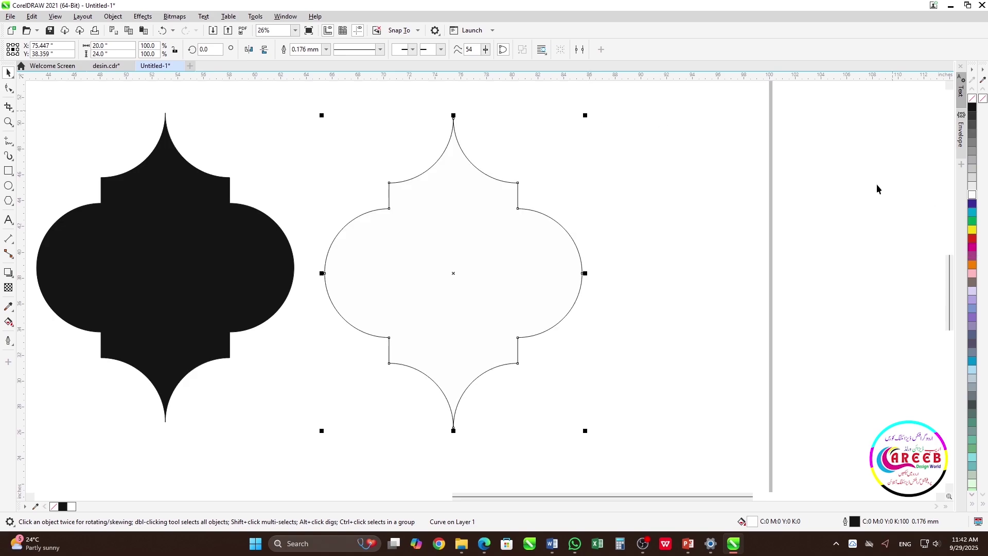
- Apply a one-step inward contour with an offset of about 0.619 inches to the white ornament copy
left_click(15, 280)
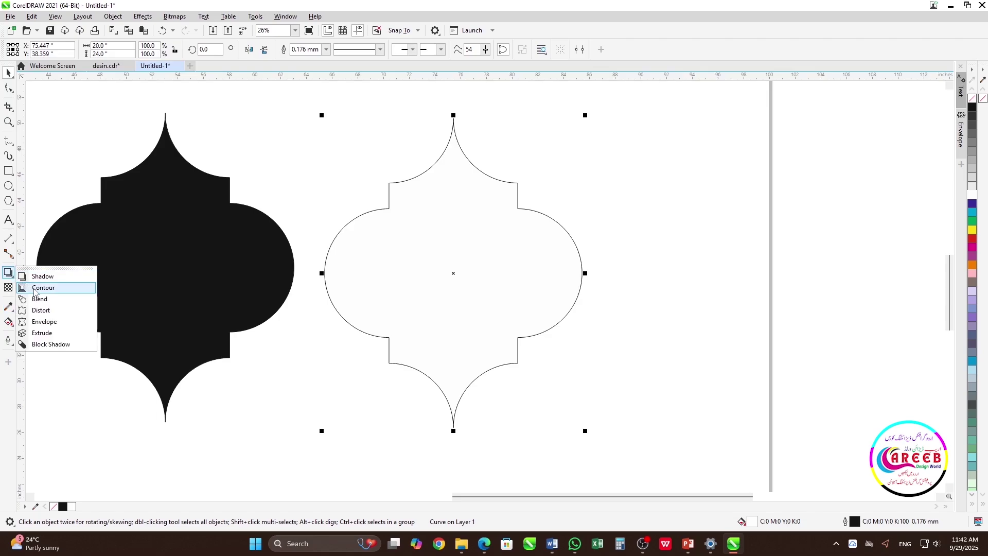
left_click(40, 287)
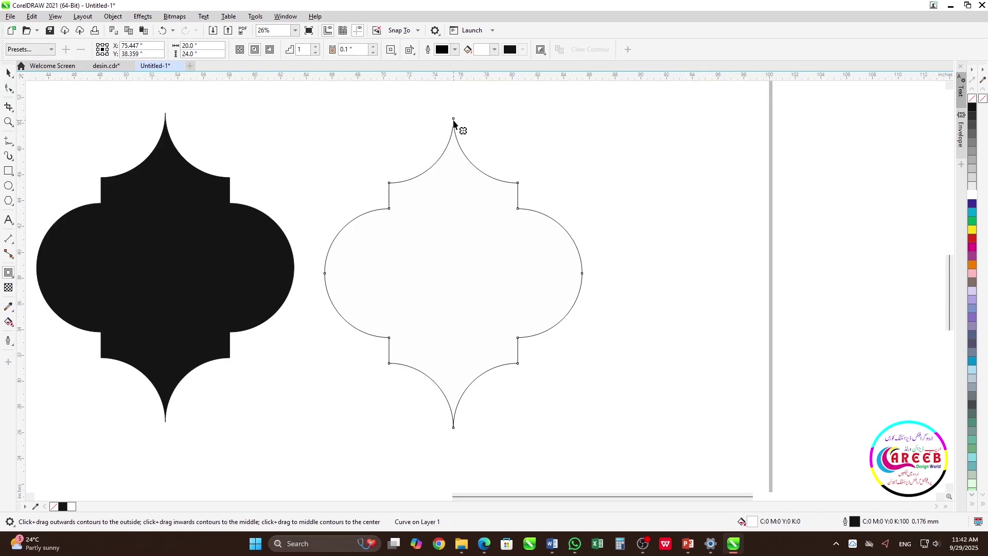
mouse_move(454, 120)
left_mouse_down()
mouse_move(456, 155)
mouse_move(453, 126)
left_mouse_up()
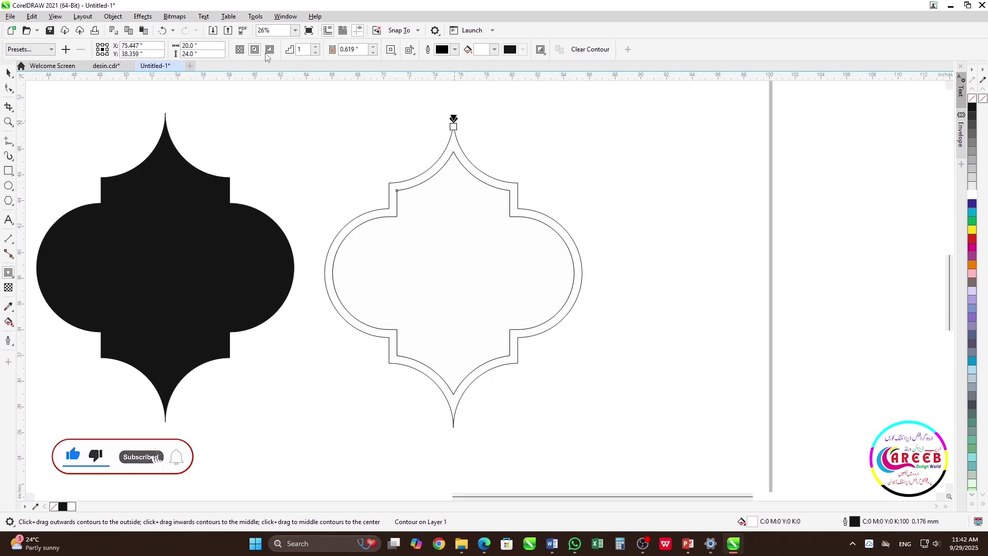
left_click(9, 73)
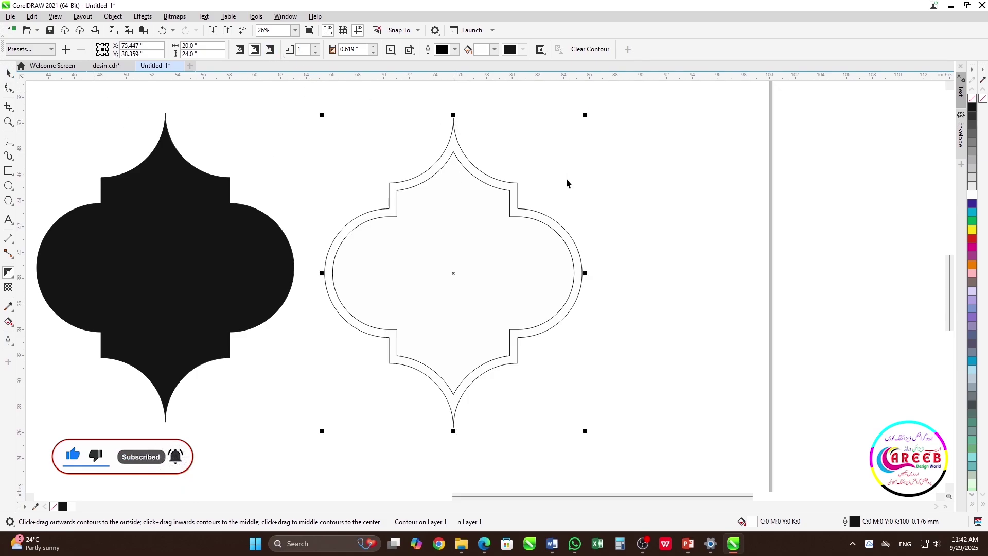
- Place a copy of the contoured ornament to its right, over the page's right edge
left_click(577, 233)
scroll(485, 286, "down", 2)
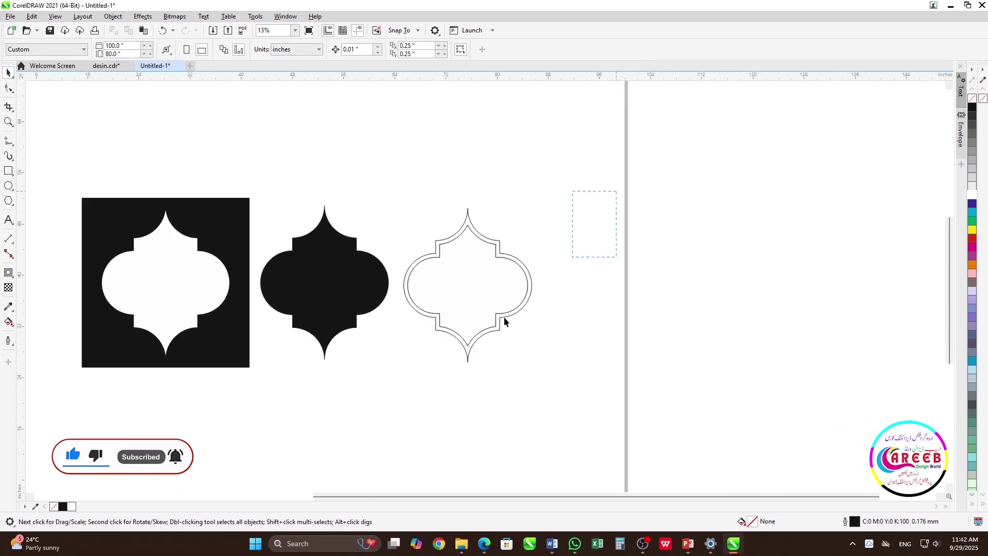
left_click_drag(504, 322, 377, 381)
scroll(499, 276, "down", 2)
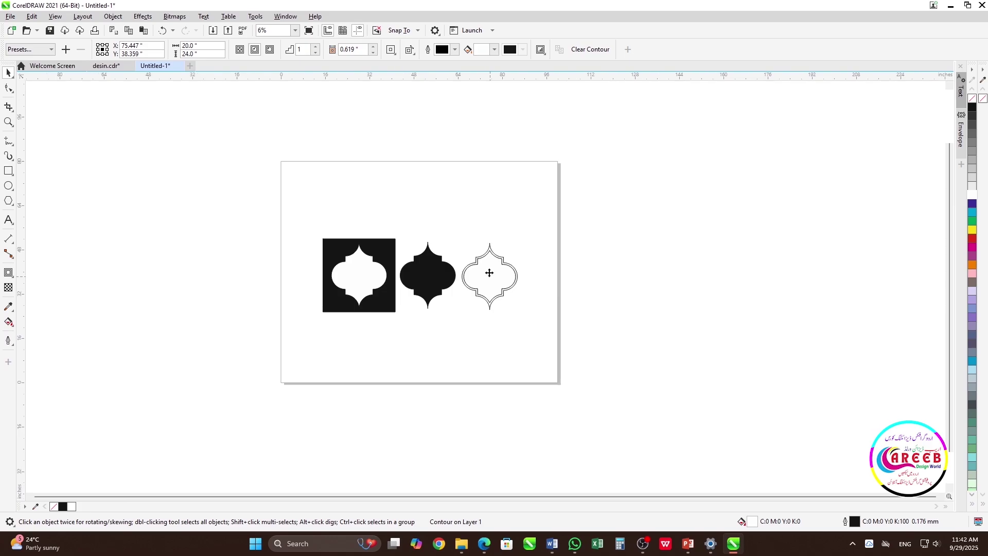
left_click_drag(490, 273, 555, 275)
left_click(630, 241)
- Fill the outer shape of the rightmost contoured ornament with black, leaving its inner contour white
scroll(485, 286, "up", 3)
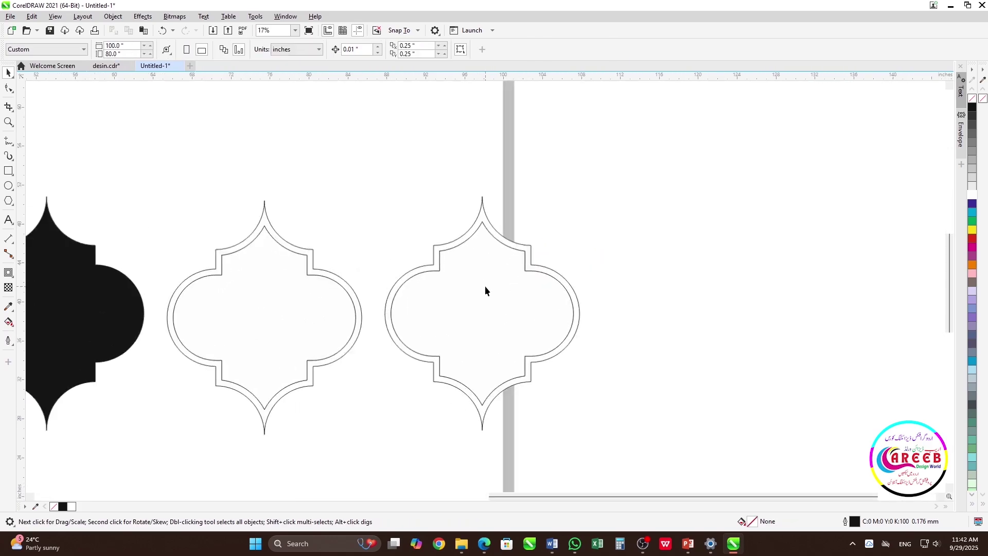
scroll(485, 286, "up", 2)
left_click(482, 198)
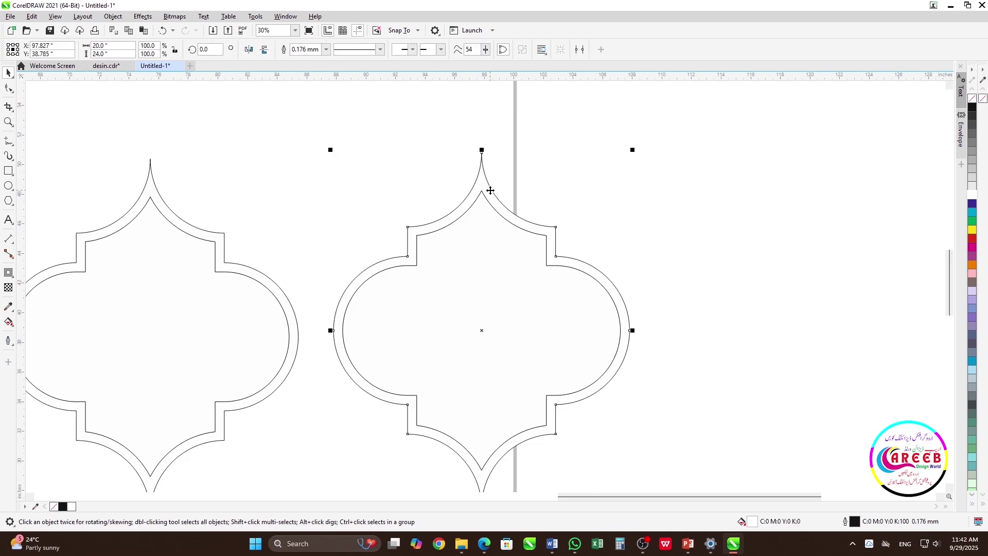
left_click(974, 108)
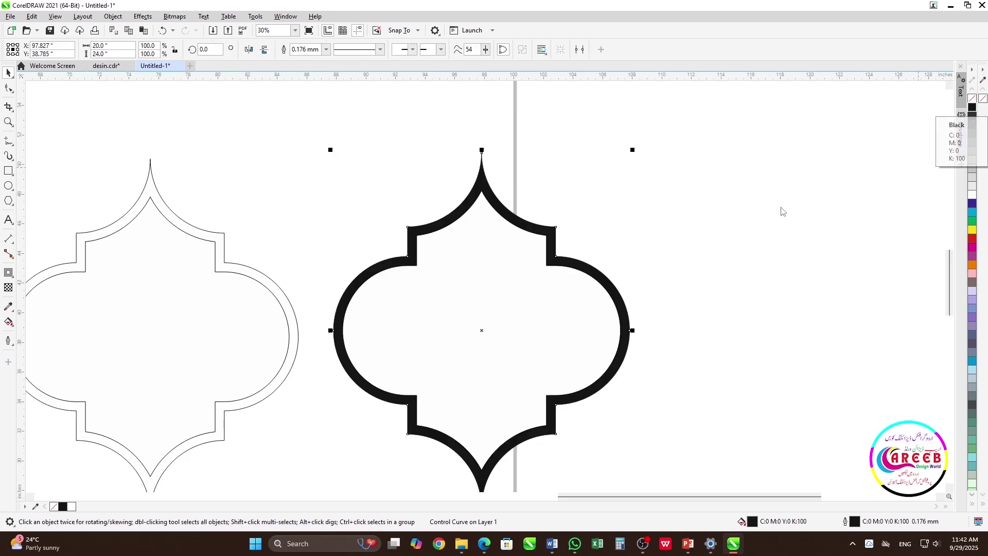
left_click(664, 239)
- Select all the ornament variations and the black square and align them by their horizontal centers
scroll(485, 286, "down", 3)
scroll(485, 286, "down", 2)
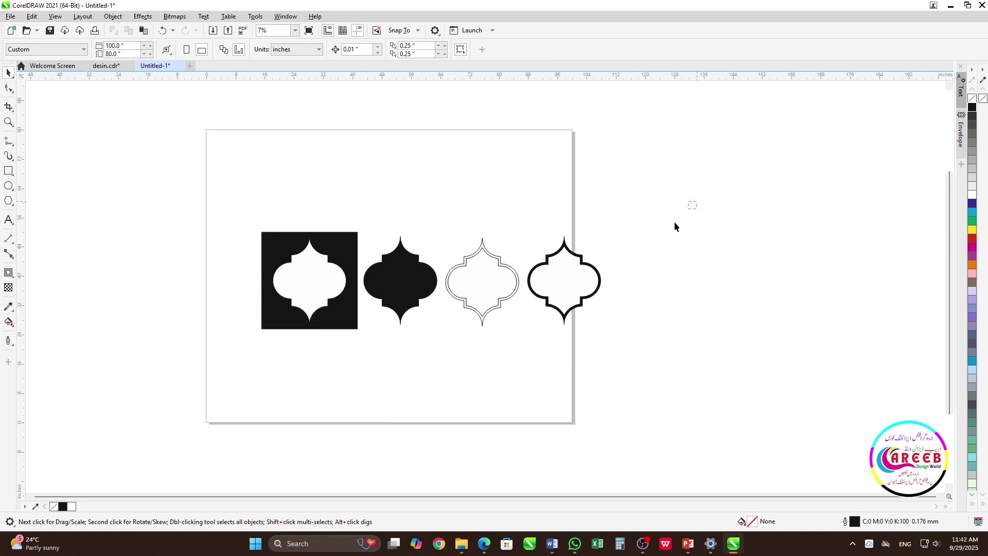
left_click_drag(676, 226, 167, 369)
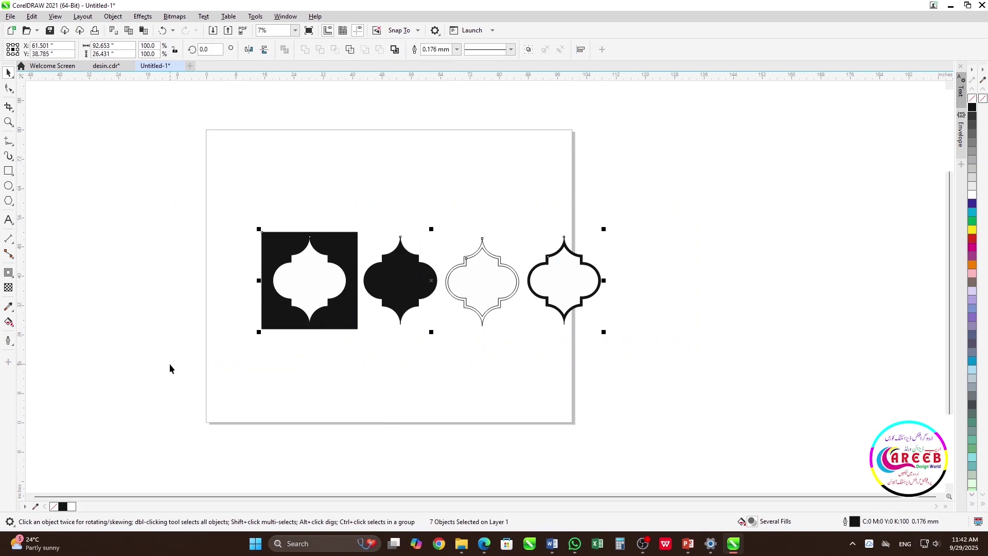
key("t")
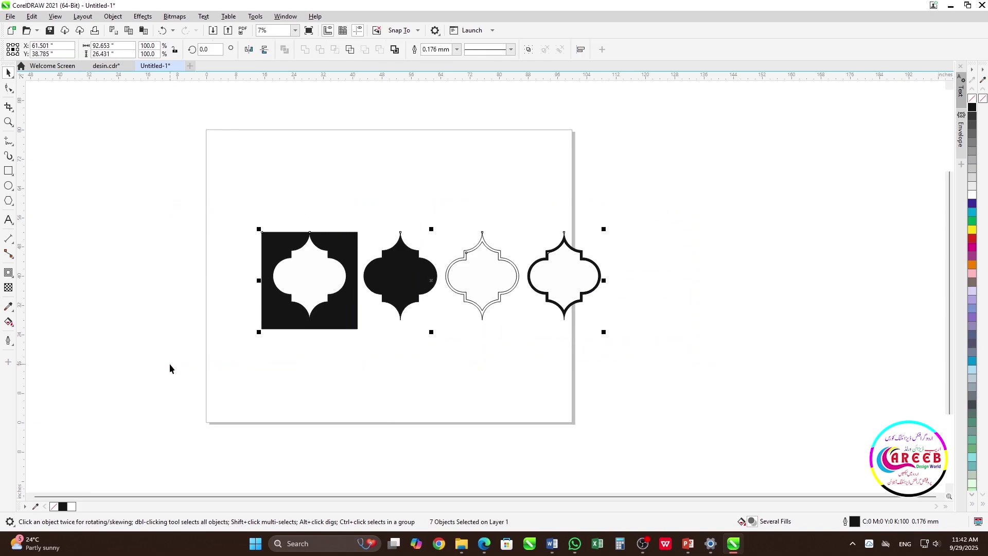
key("e")
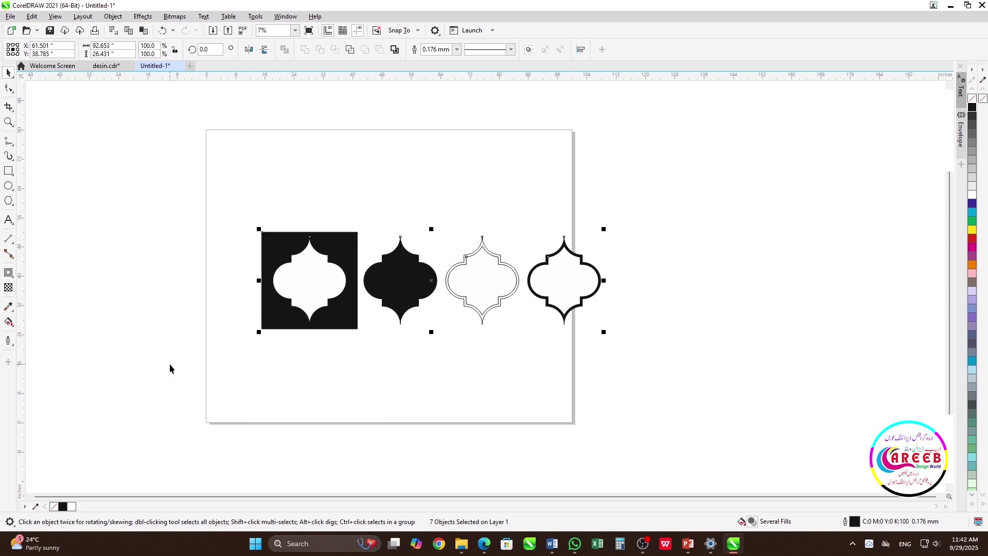
- Group the aligned shapes and center the group on the page
key("ctrl+g")
key("p")
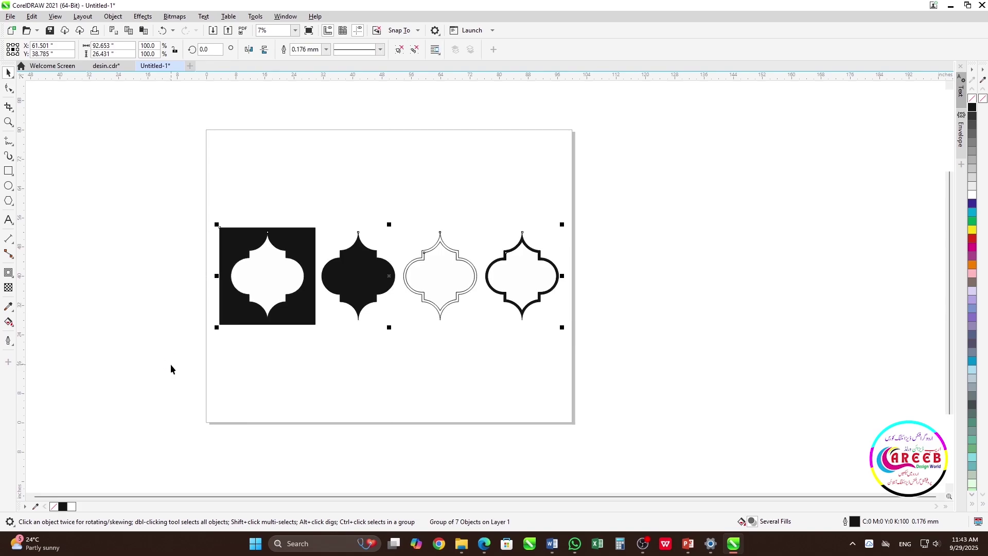
left_click(325, 313)
- Preview the finished row of four ornament variations in full screen and return to the drawing
scroll(486, 285, "up", 2)
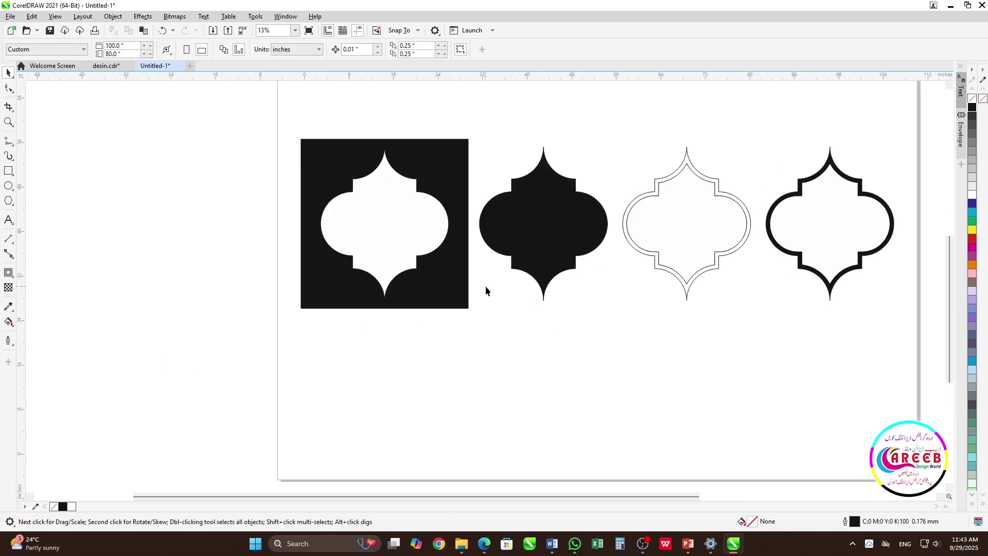
scroll(633, 237, "down", 2)
scroll(561, 276, "up", 3)
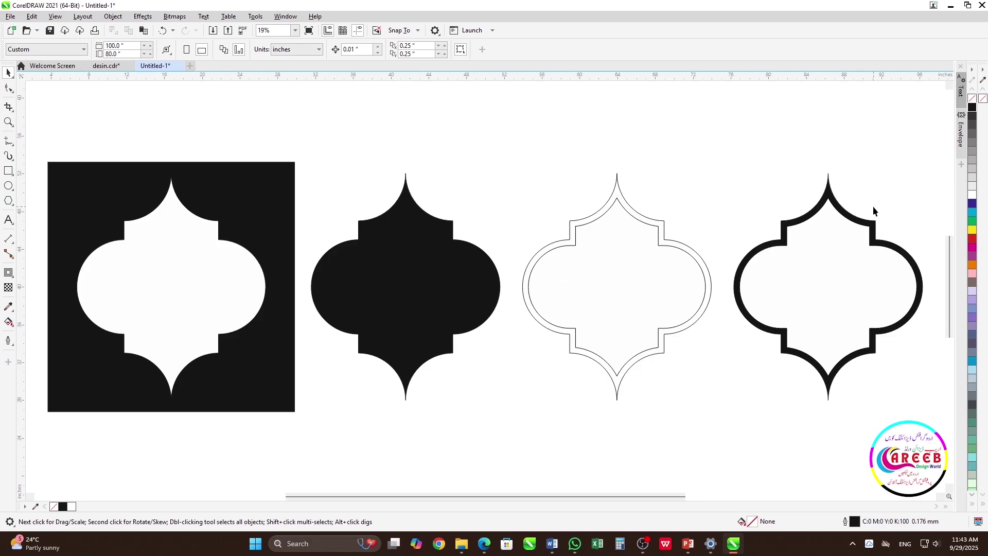
key("F9")
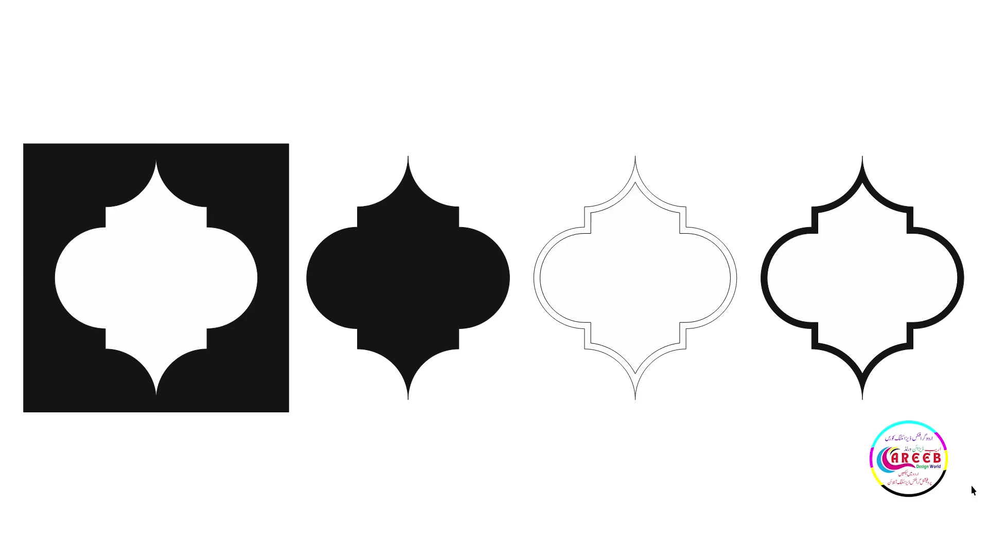
key("Escape")
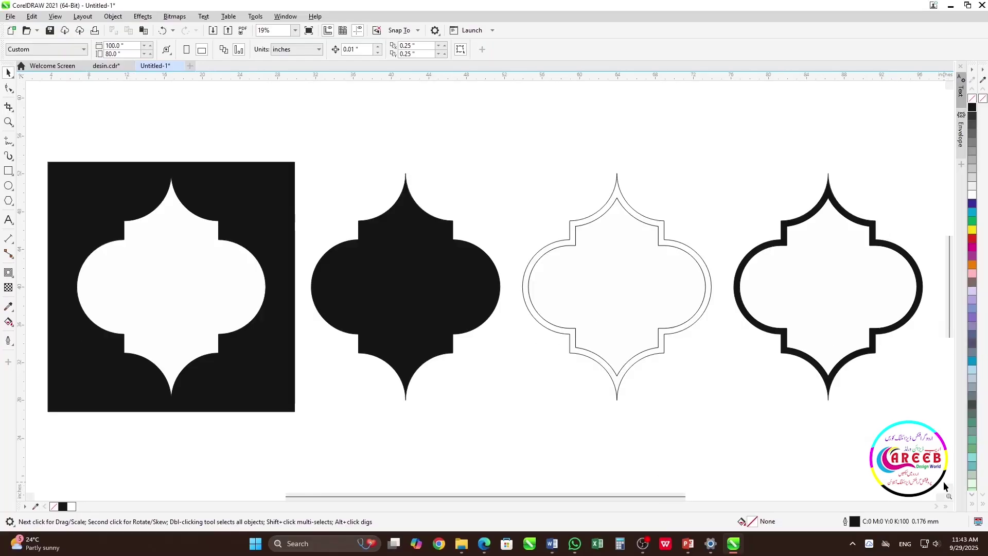